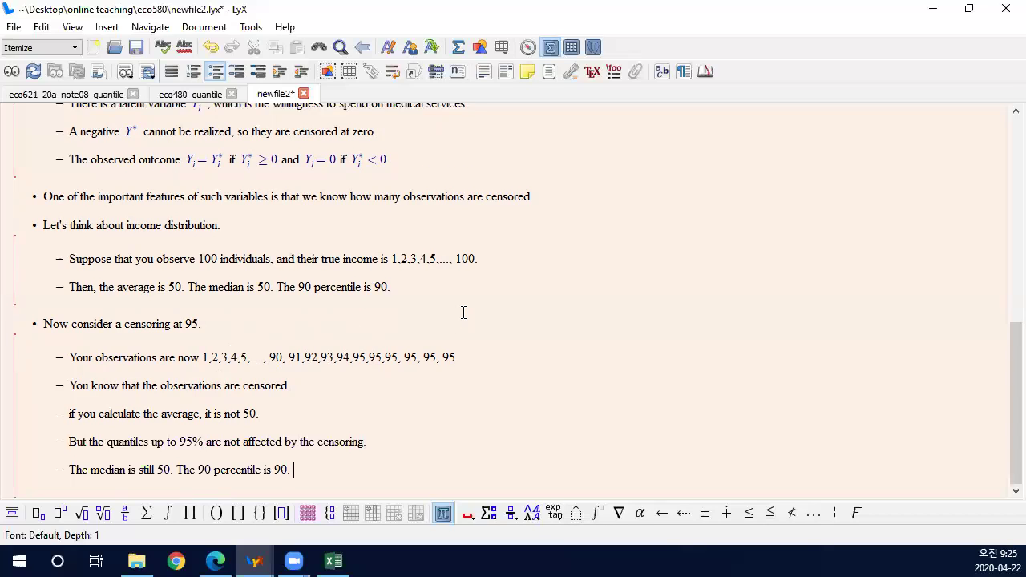
Step: Add a dash item: 'Thus, the mean regression can be misleading, but the quantile regression is valid up to the uncensored proportion.'
key("Return")
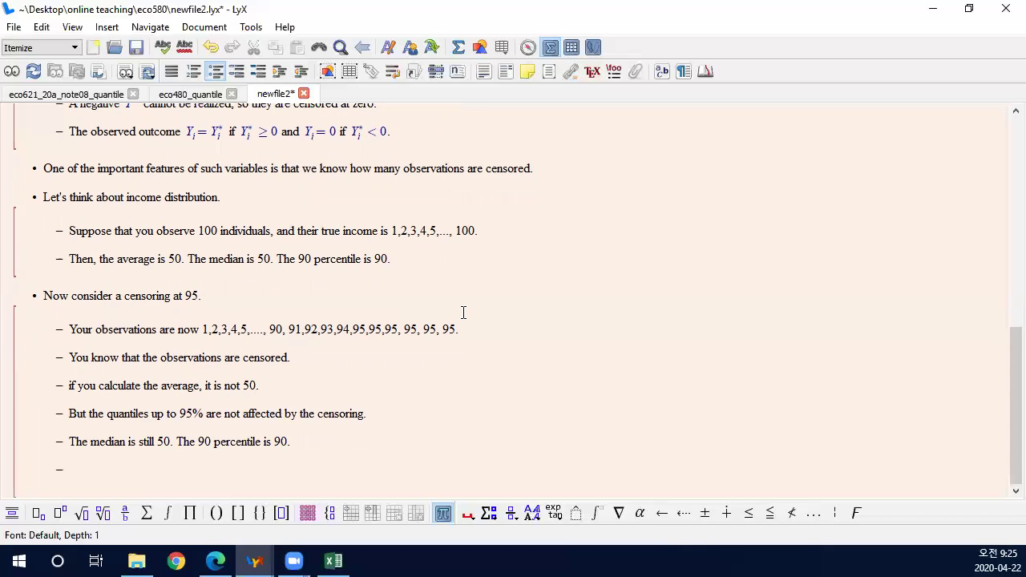
type("Thus, the e")
key("BackSpace")
type("mean regression can be ")
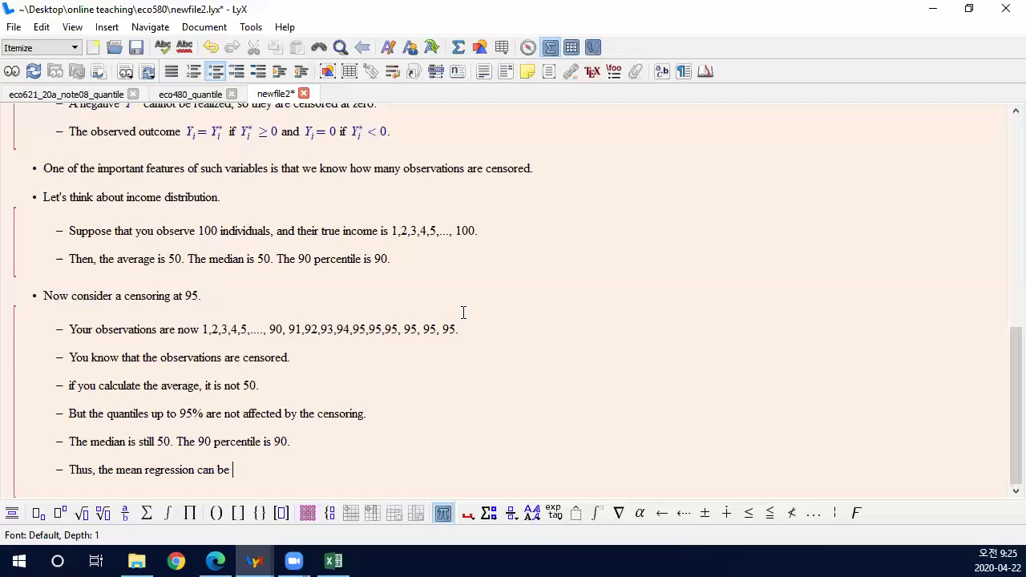
type("misleading")
type(", but the quantile regressio")
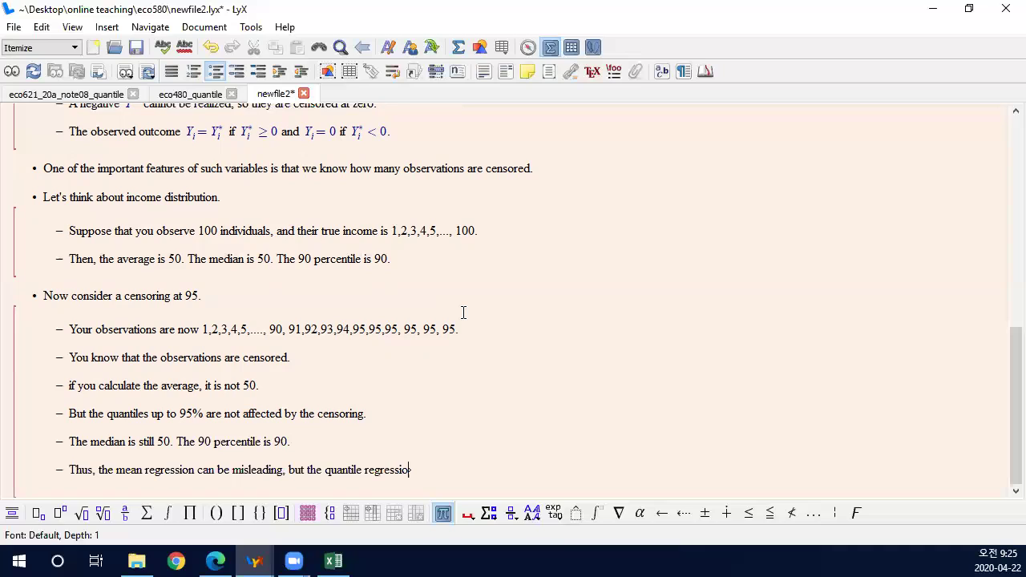
type("n is valid up to the censoring point.")
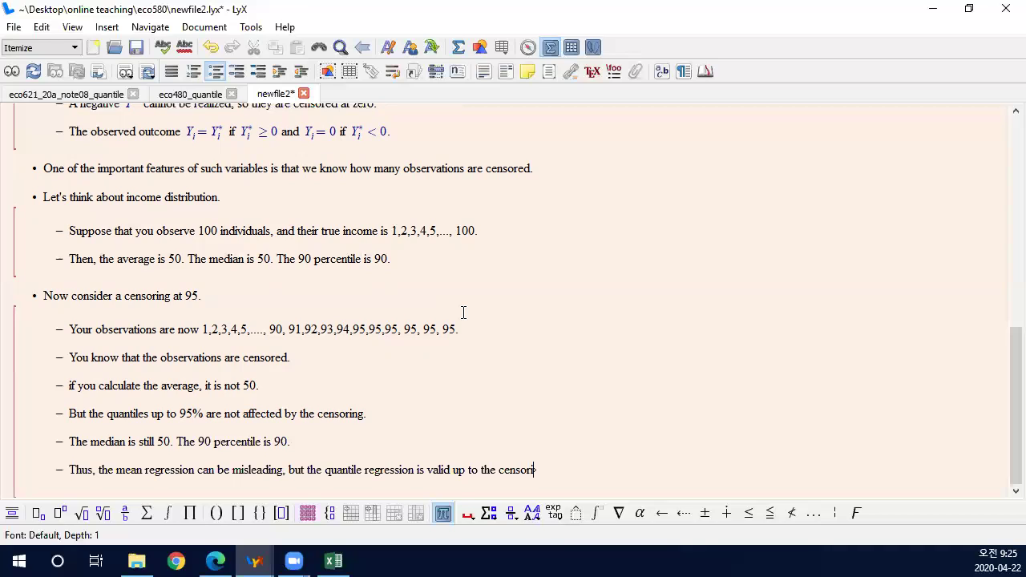
key("BackSpace")
key("BackSpace")
key("BackSpace")
key("BackSpace")
key("BackSpace")
key("BackSpace")
key("BackSpace")
key("BackSpace")
key("BackSpace")
key("BackSpace")
key("BackSpace")
key("BackSpace")
key("BackSpace")
key("BackSpace")
key("BackSpace")
type("uncer")
key("BackSpace")
type("nceos")
type("re")
key("BackSpace")
key("BackSpace")
key("BackSpace")
key("BackSpace")
key("BackSpace")
key("BackSpace")
type("sored proportion.")
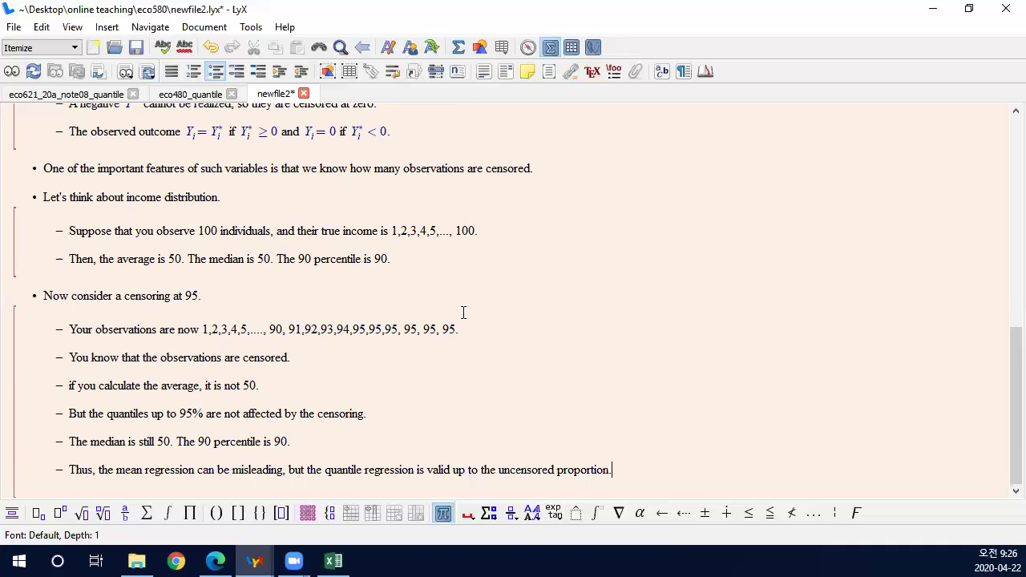
Step: Make a new paragraph a Subsection headed 'Invariance to Monotone Transformation', then start a standard paragraph below it
key("Return")
key("Return")
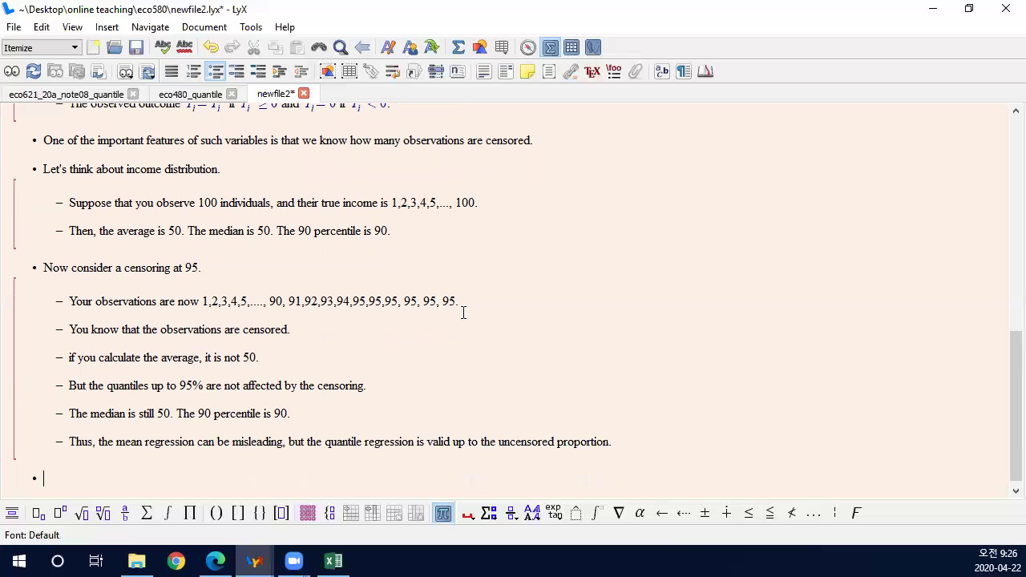
left_click(45, 47)
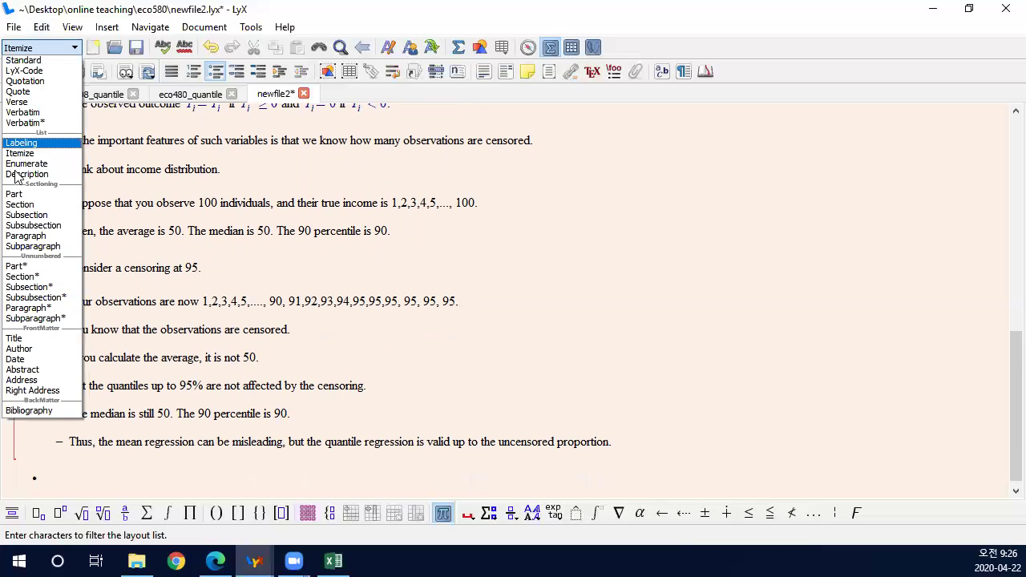
left_click(18, 215)
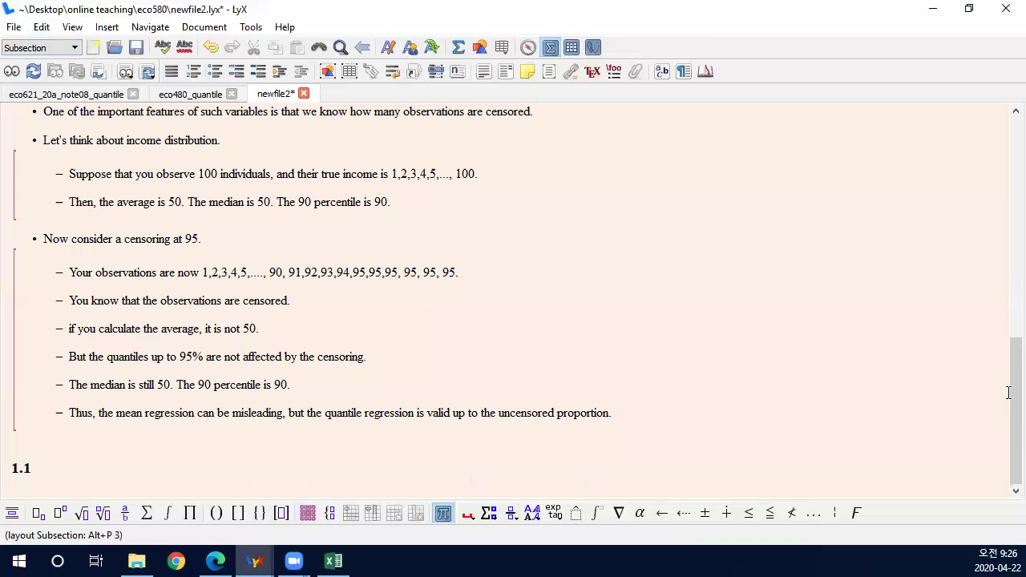
type("Invariance to M")
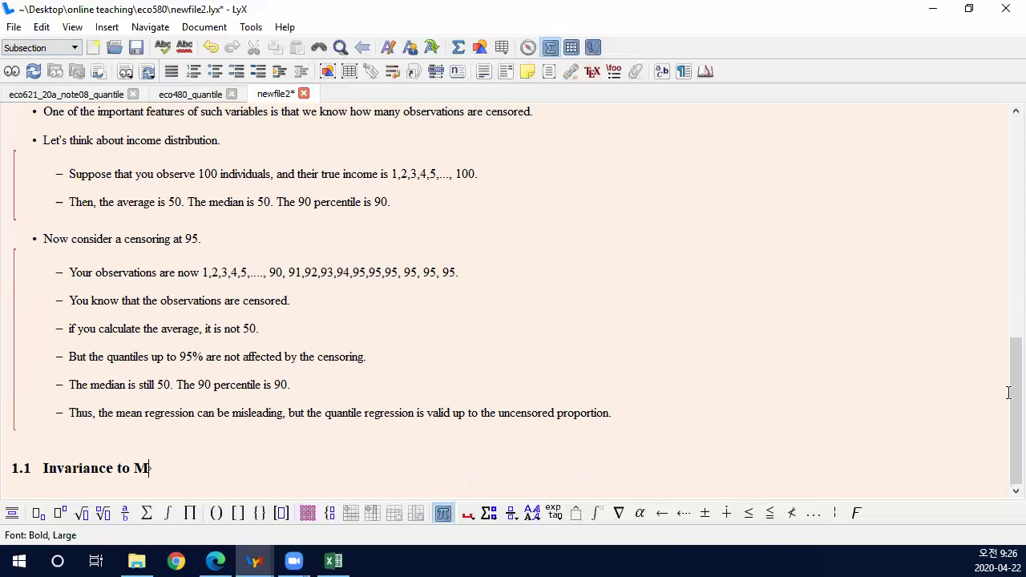
type("onotone Transformati")
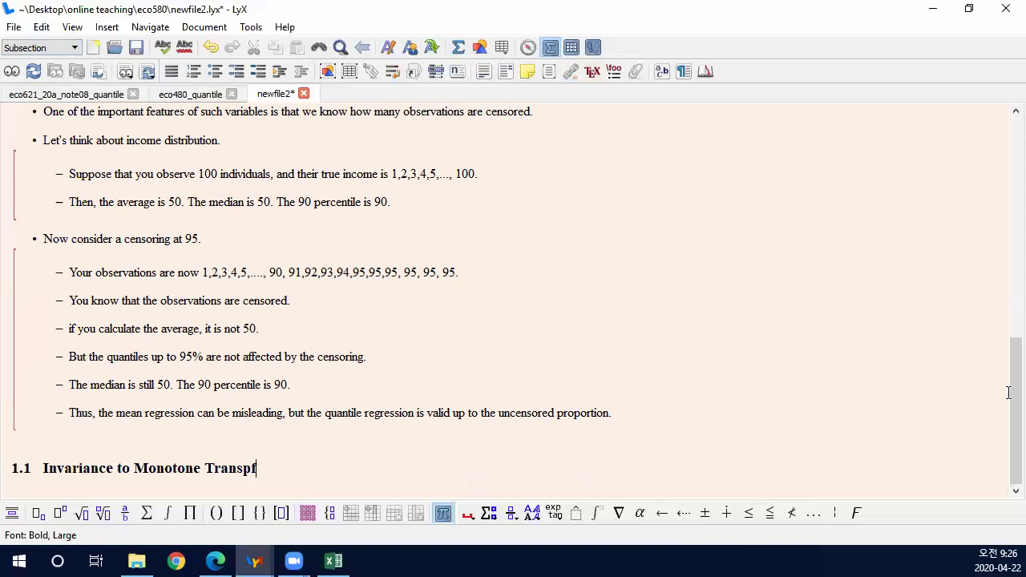
type("on")
key("Return")
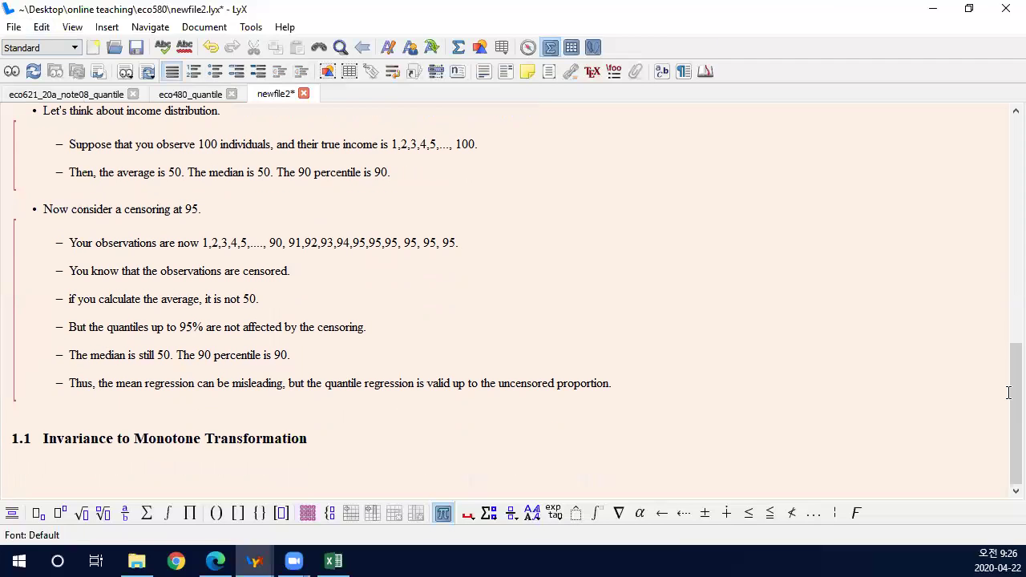
Step: Start an itemized list with 'Suppose that f is a weakly increasing function.', f in inline math
key("alt+p")
type("i")
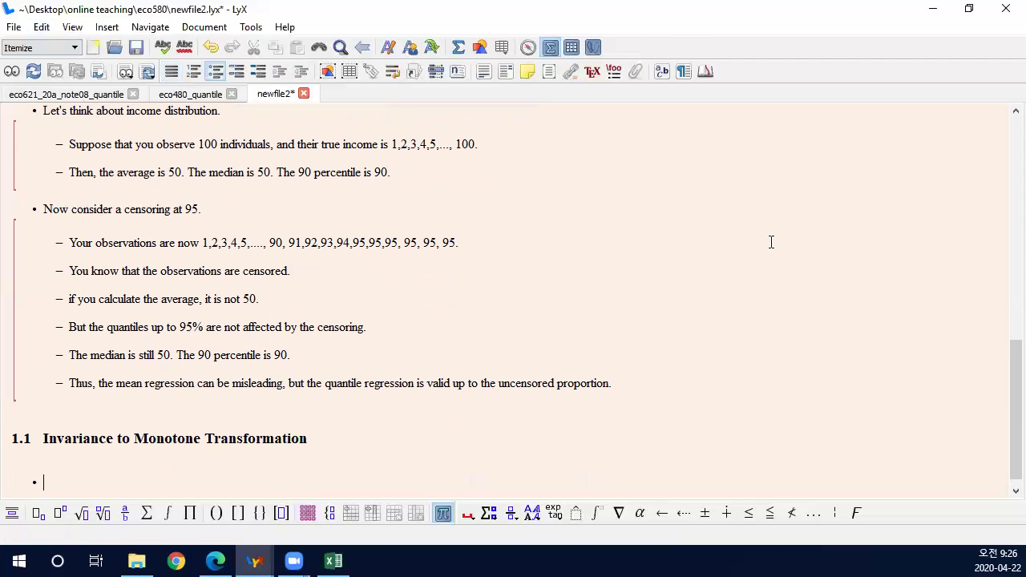
type("Suppose that")
key("ctrl+m")
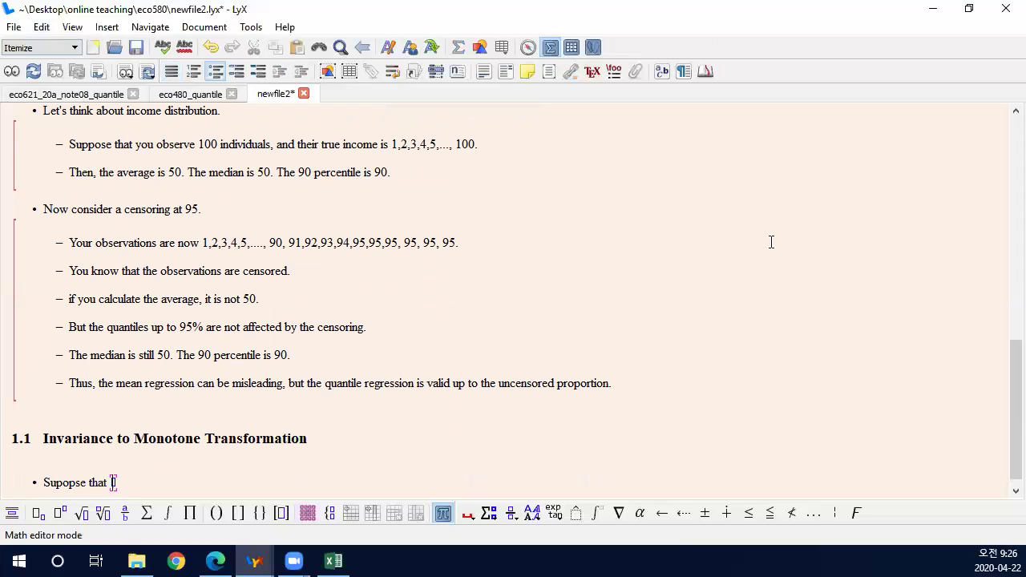
type("f")
key("Right")
type("is a weakly increasing function.")
Step: Add the bullet 'We have information about a random variable X.' with X as math
key("Return")
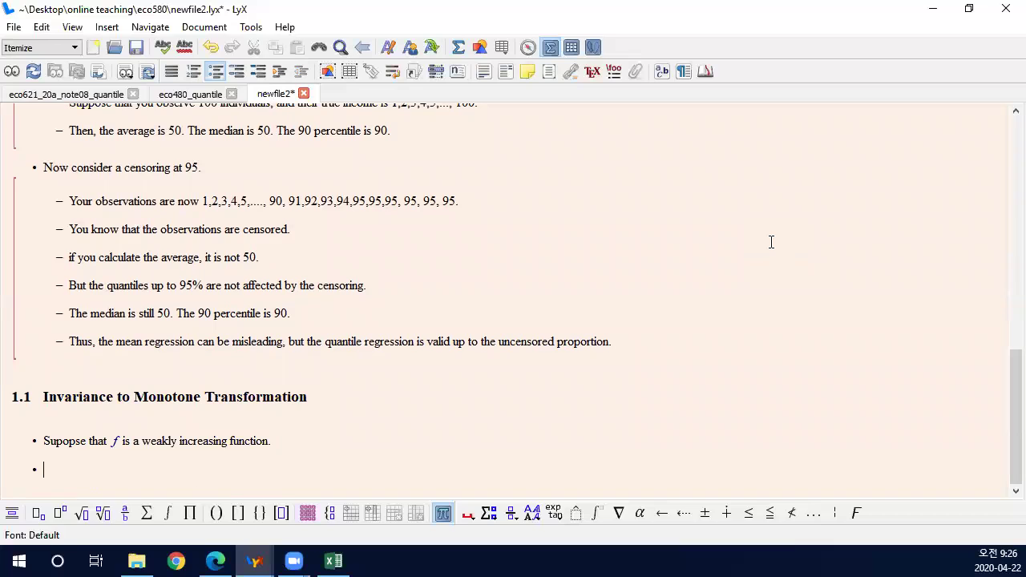
type("We ar")
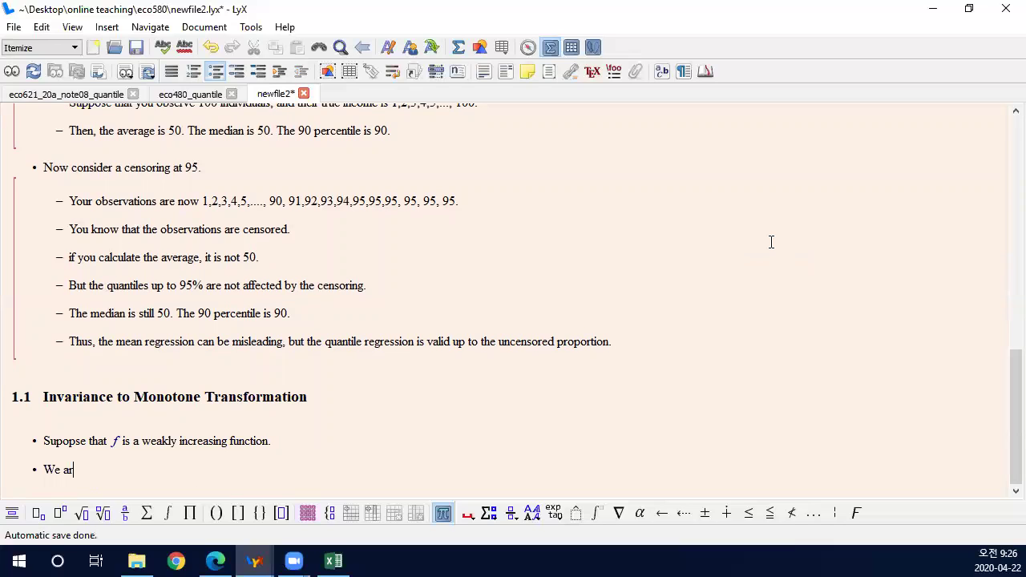
type("e interested in")
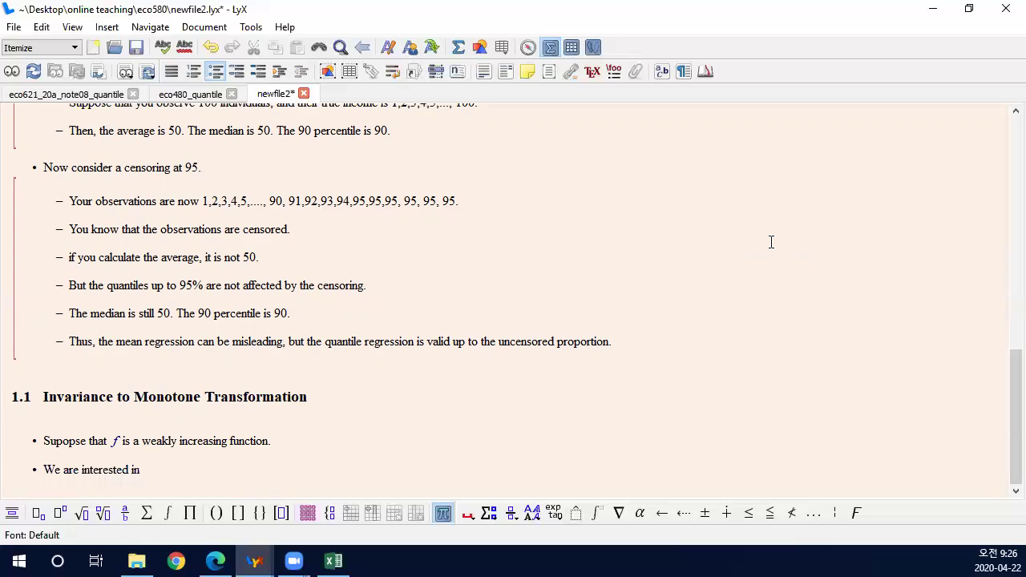
key("BackSpace")
key("BackSpace")
key("BackSpace")
key("BackSpace")
key("BackSpace")
key("BackSpace")
key("BackSpace")
key("BackSpace")
key("BackSpace")
key("BackSpace")
key("BackSpace")
key("BackSpace")
key("BackSpace")
key("BackSpace")
key("BackSpace")
key("BackSpace")
key("BackSpace")
key("BackSpace")
type("have information abo")
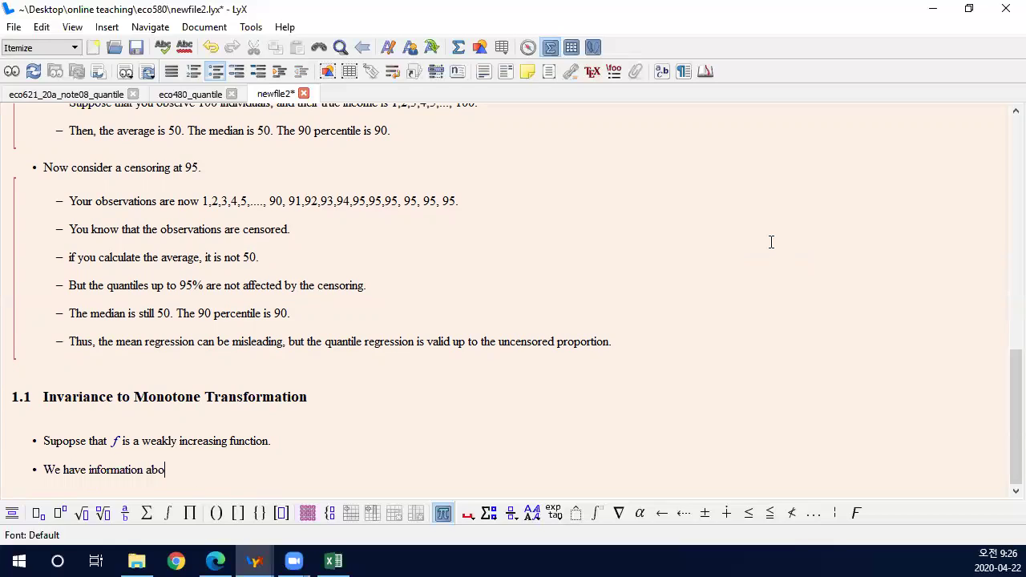
type("ut a random variable")
key("ctrl+m")
type("X.")
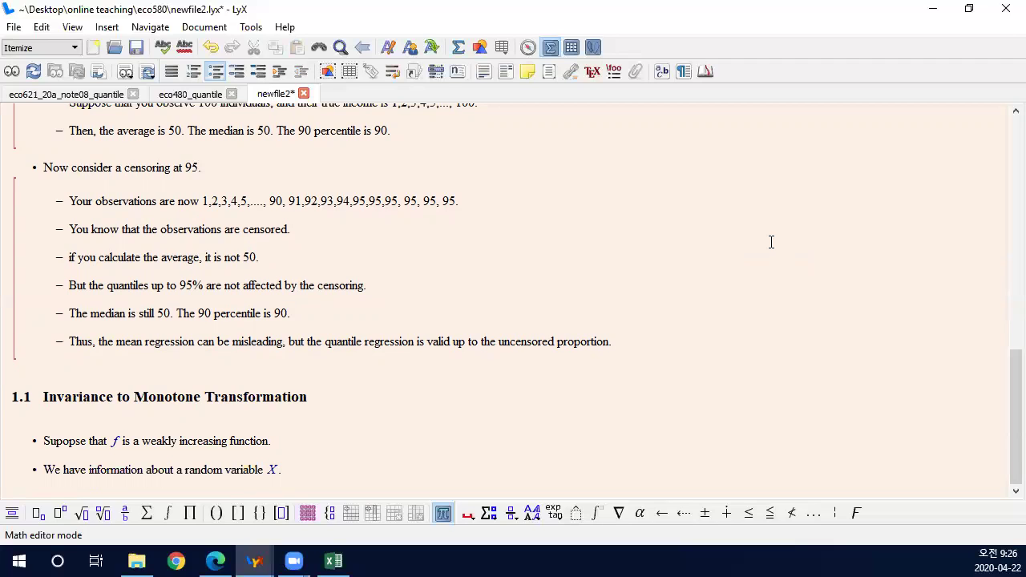
Step: Add the bullet 'but we are interested in another random variable Y = f(X).'
key("Return")
type("but we are interested in a nother random variable")
key("ctrl+m")
type("Y = f(X)")
key("Right")
type(".")
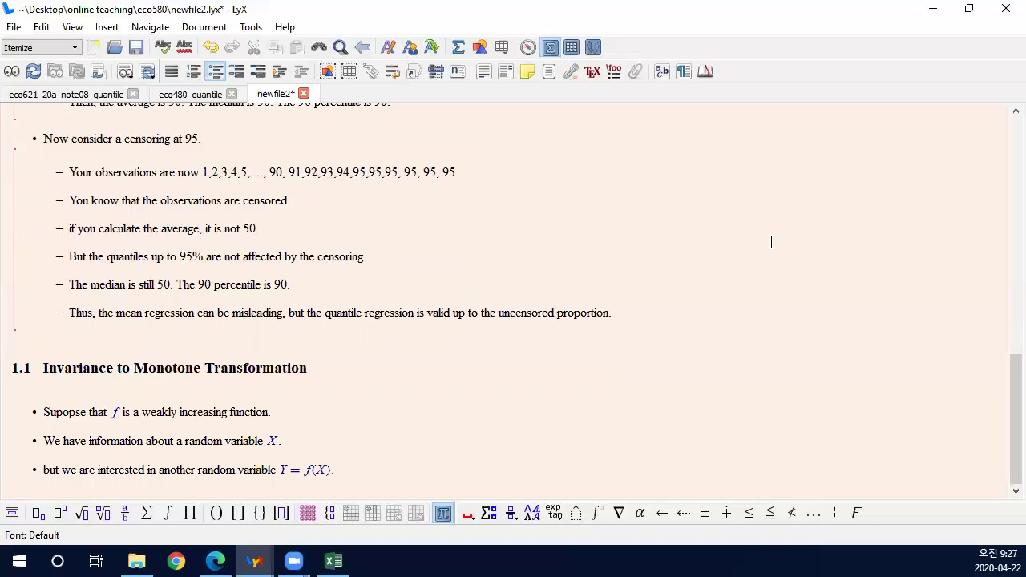
Step: Add the bullet 'For example, Y = log(X) or Y = aX + b.' with inline formulas
key("Return")
type("Fop")
key("BackSpace")
type("r example,")
key("ctrl+m")
type("Y=\\log(X)")
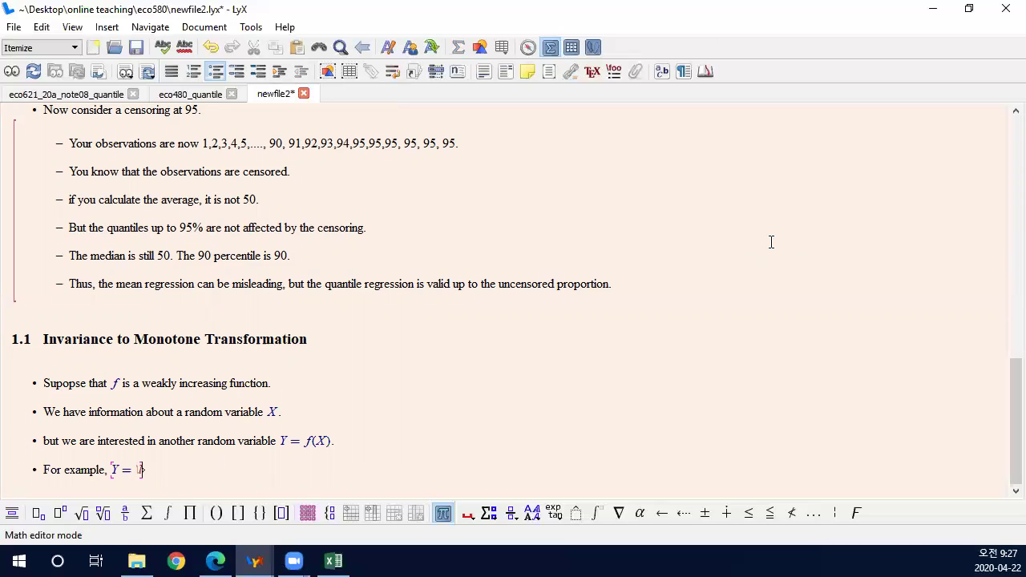
key("Right")
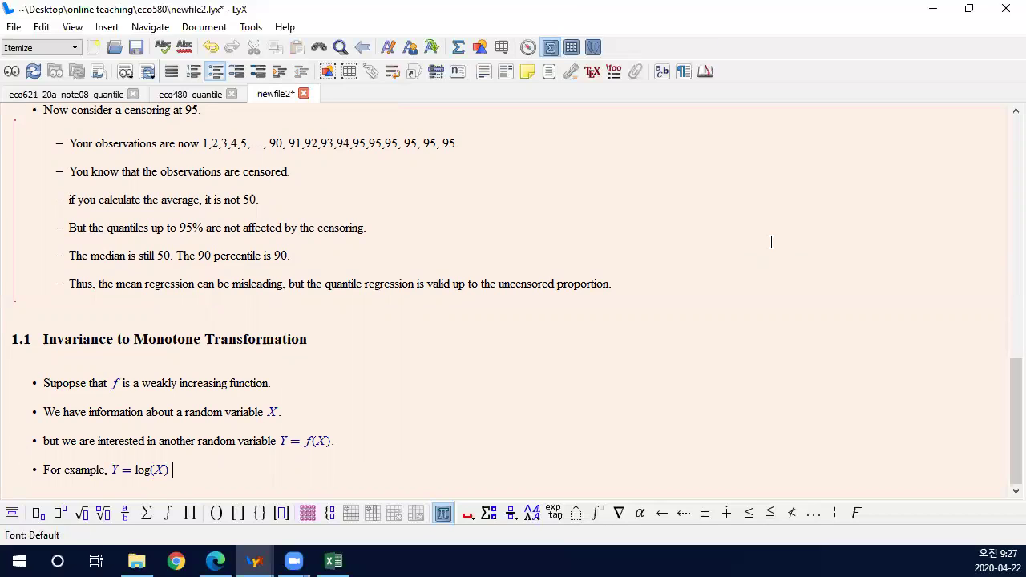
type("or")
key("ctrl+m")
type("Y = aX + b")
key("Right")
type(".")
key("Return")
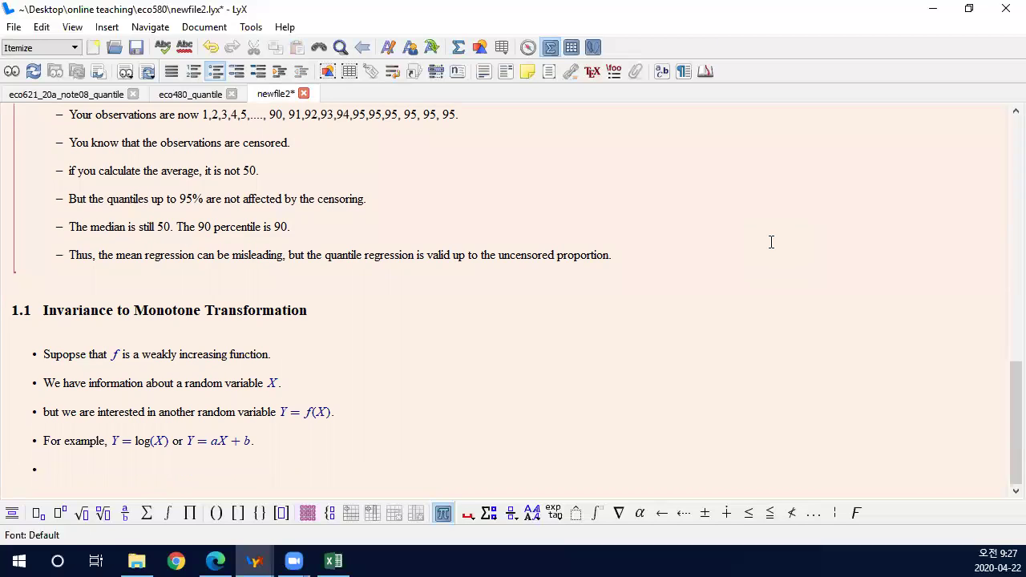
Step: Remove the empty bullet and indent the 'For example' line as a sub-point
key("BackSpace")
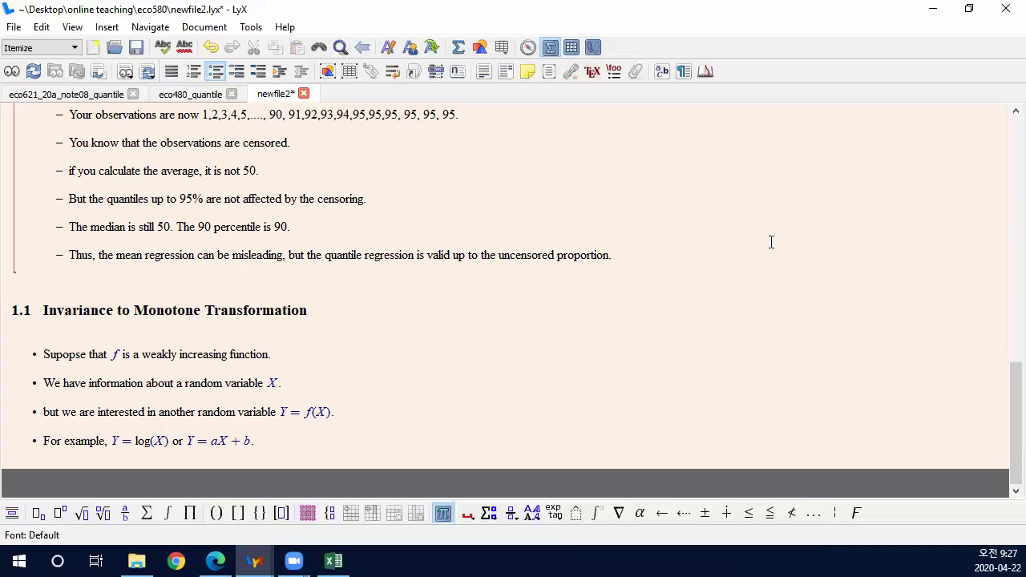
key("alt+shift+Right")
key("Home")
key("Right")
key("Right")
key("Right")
key("Right")
key("Right")
key("Right")
key("Right")
key("Right")
key("Right")
key("Right")
key("Right")
key("Right")
key("Right")
key("Right")
key("Right")
key("Right")
key("Right")
key("Right")
key("Right")
key("Right")
key("End")
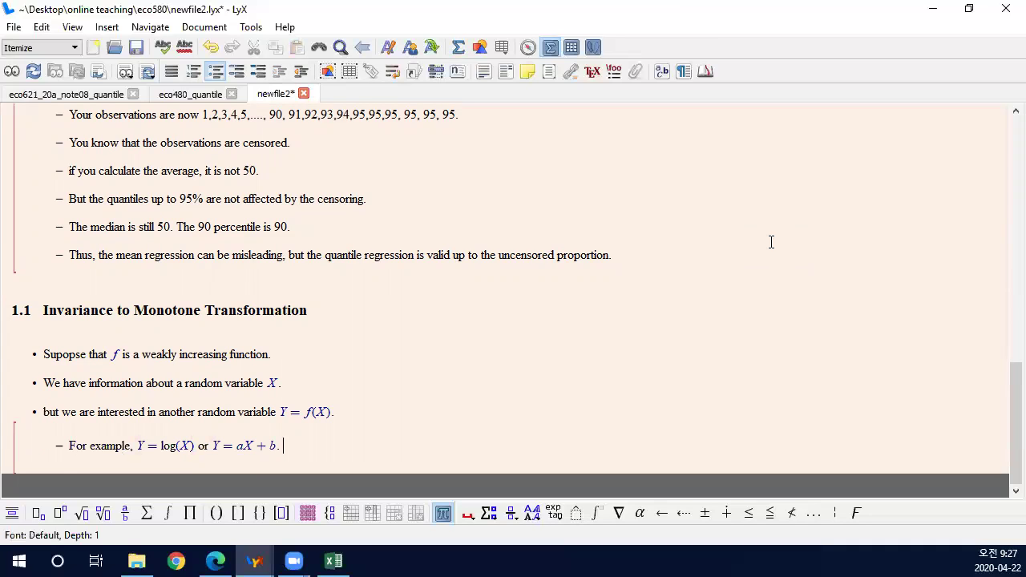
key("Return")
key("Return")
Step: Add the bullet 'The expectation does not preserve the monotone transformation f.'
type("T")
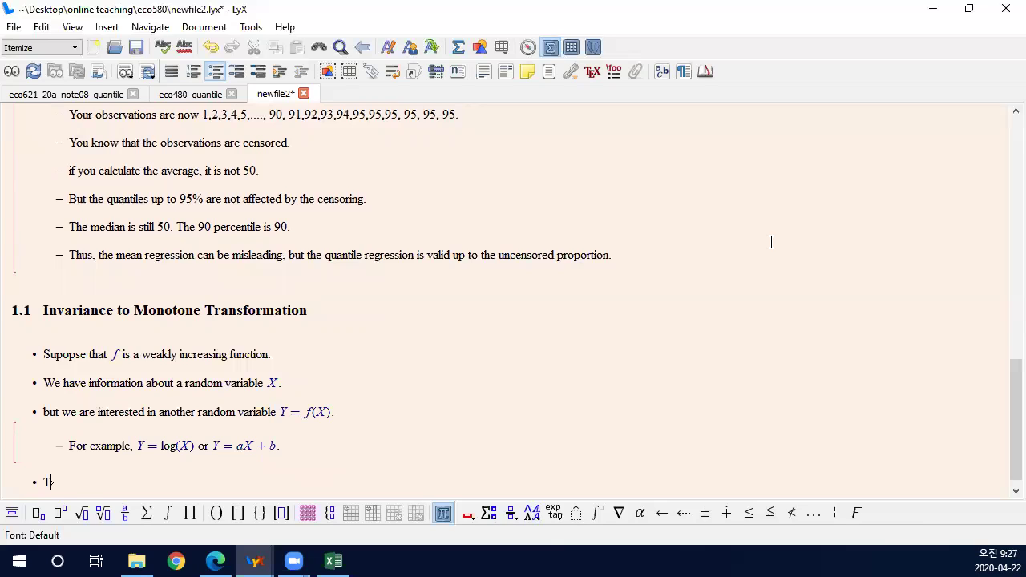
type("he expectation does not preserv")
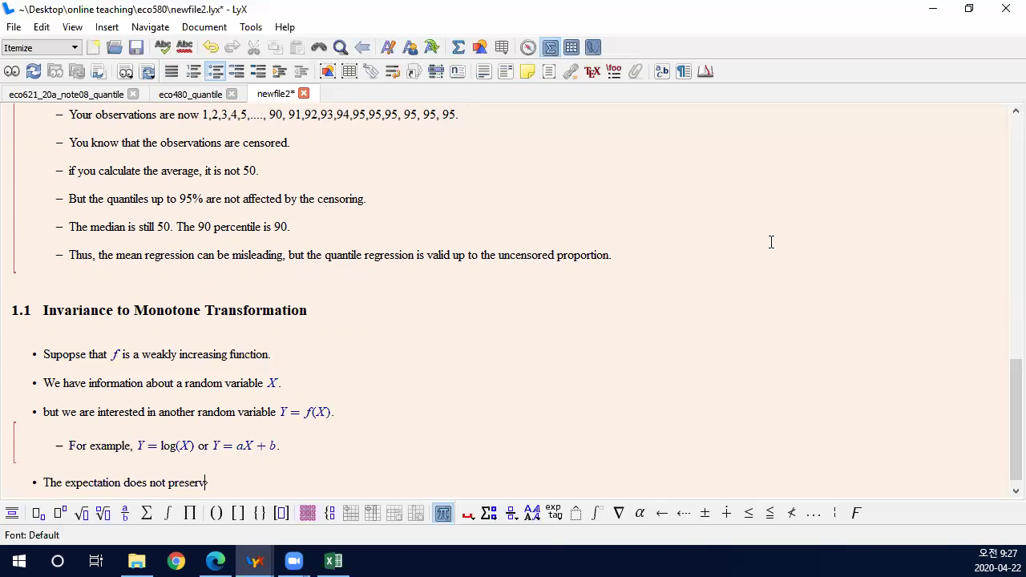
type("e the monotone transofrmati")
key("BackSpace")
key("BackSpace")
key("BackSpace")
key("BackSpace")
key("BackSpace")
key("BackSpace")
key("BackSpace")
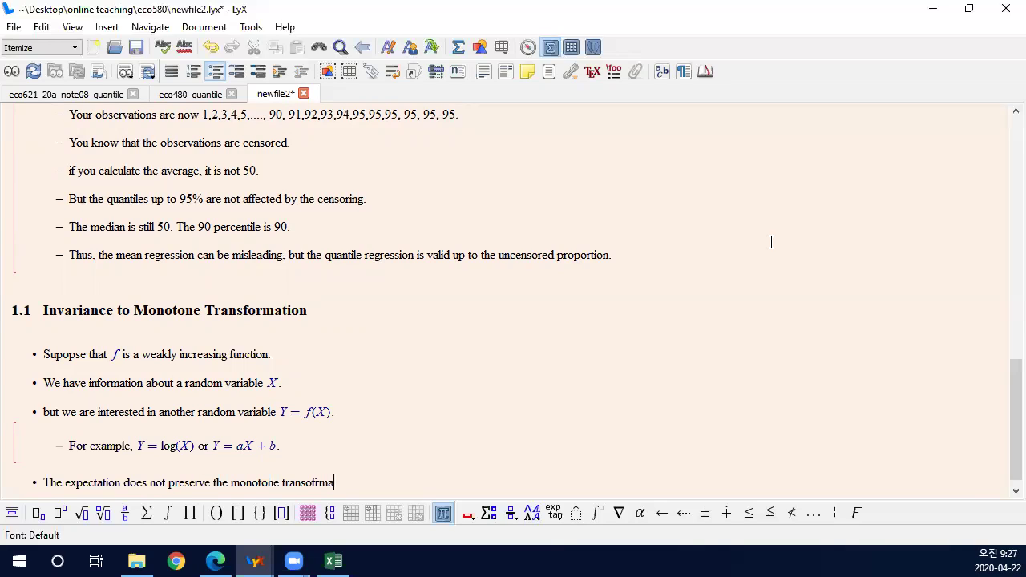
type("formati")
type("on")
key("ctrl+m")
type("f.")
key("Right")
type(".")
Step: Insert the display equation E[f(X)] ≠ f(E[X]) below the expectation bullet
key("ctrl+shift+m")
type("E[f(X)")
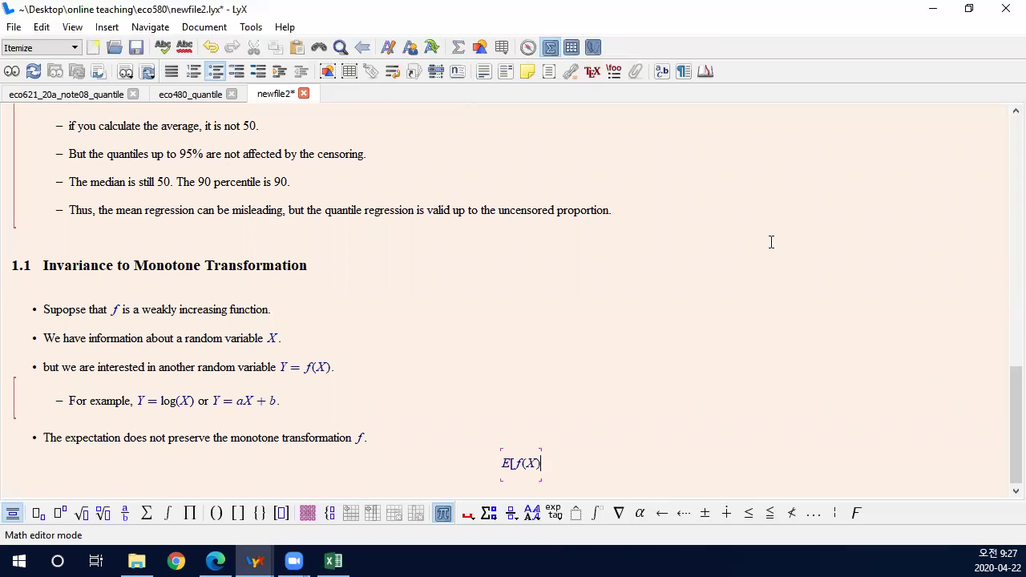
type("= eq")
key("space")
key("Left")
key("Left")
key("BackSpace")
type("] ≠ f(E[X")
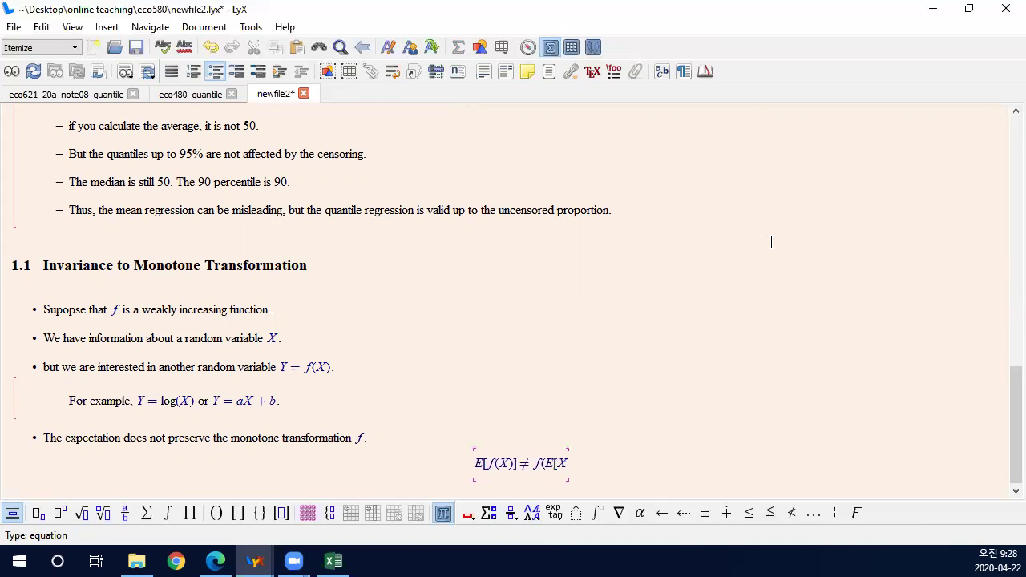
type("])")
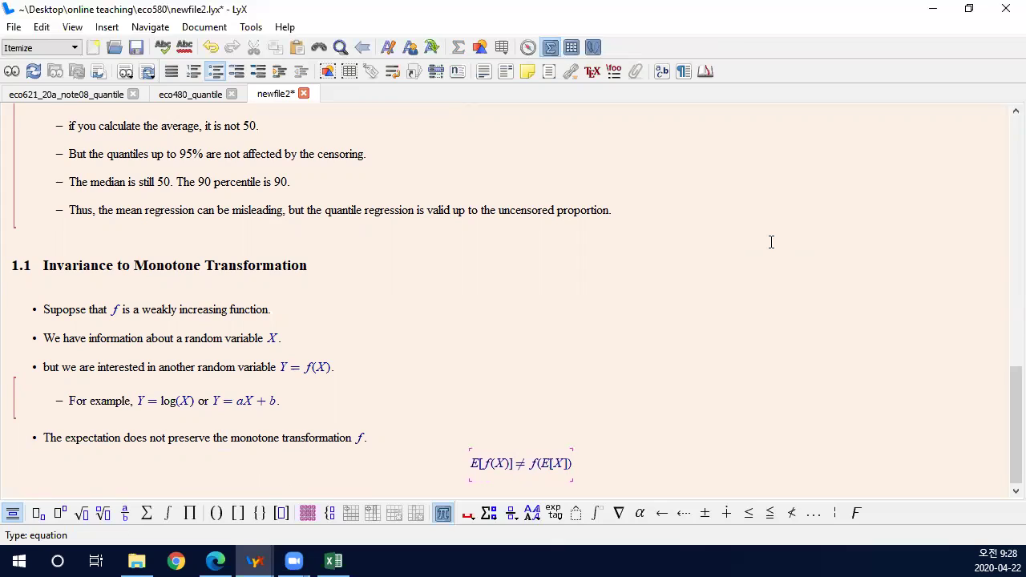
key("ctrl+Return")
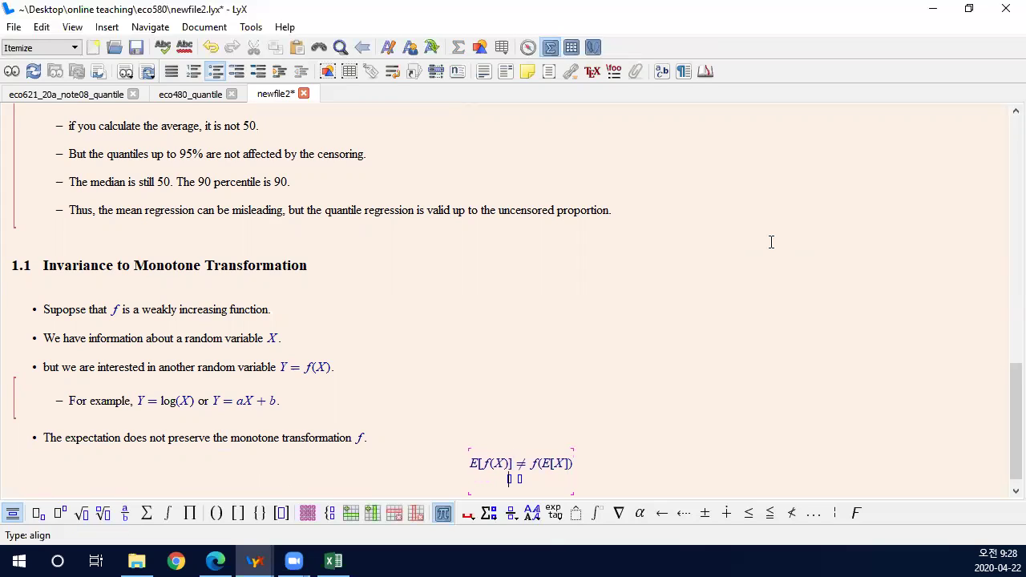
key("Up")
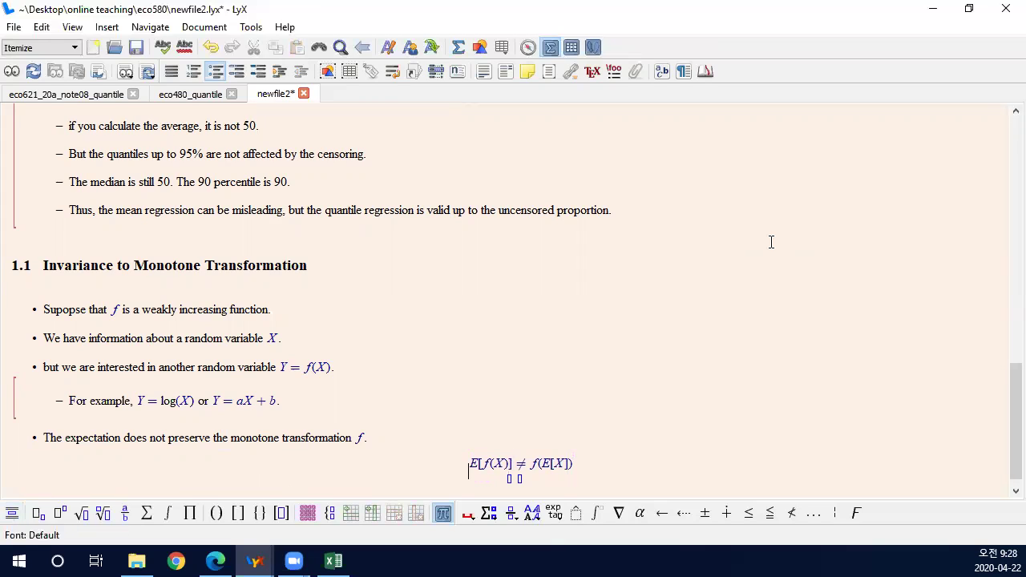
key("End")
key("Delete")
key("Right")
Step: Add a dash sub-item with the inline formula log(E[X]) ≠ E[log(X)]
key("Return")
key("Tab")
key("ctrl+m")
type("\\log(E[X]")
type(")\\neq E[\\l")
type("og ")
type("(X)]")
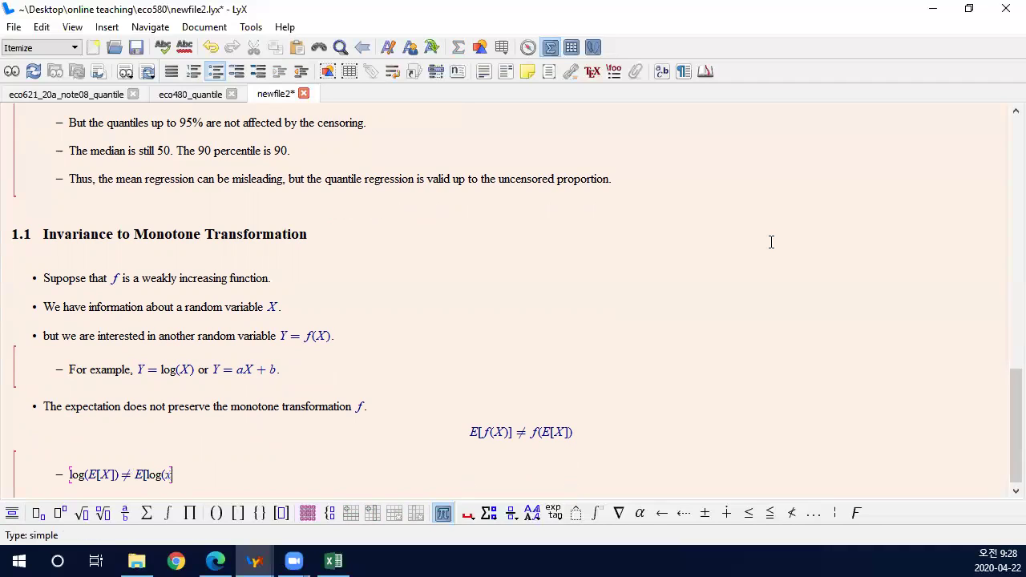
key("Right")
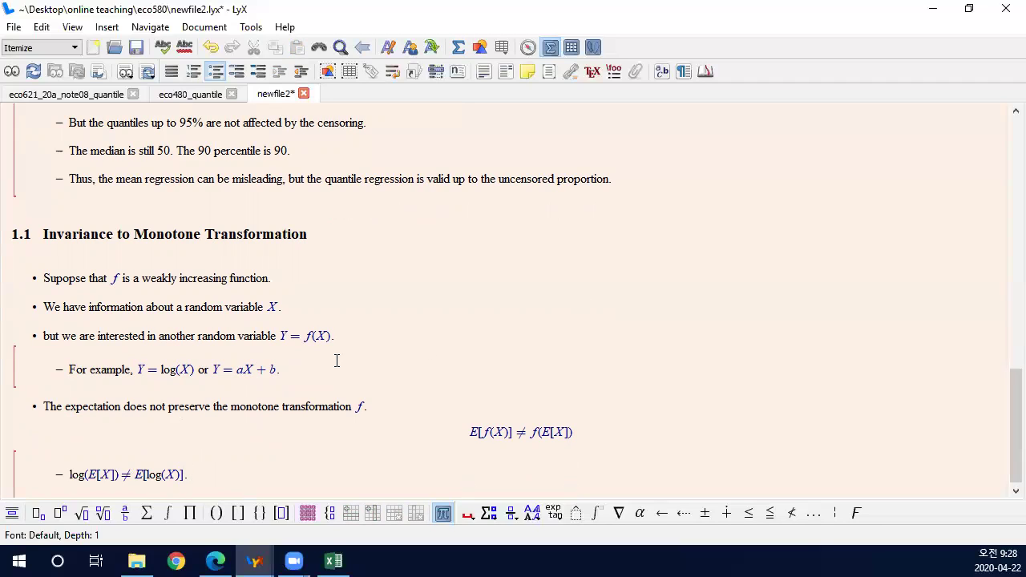
Step: Delete ' or Y = aX + b' so the example ends with 'Y = log(X).'
left_click(215, 369)
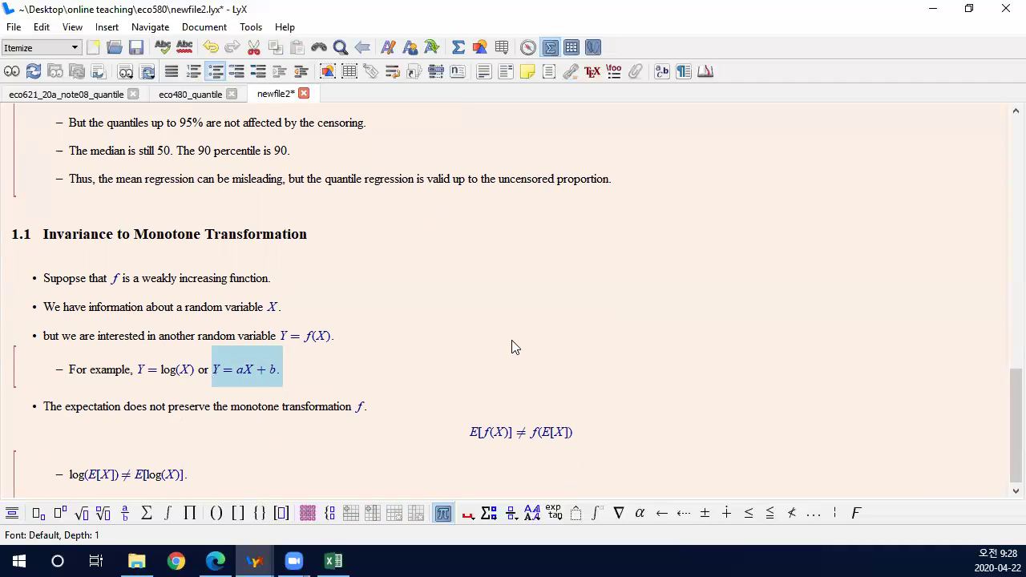
left_click(256, 473)
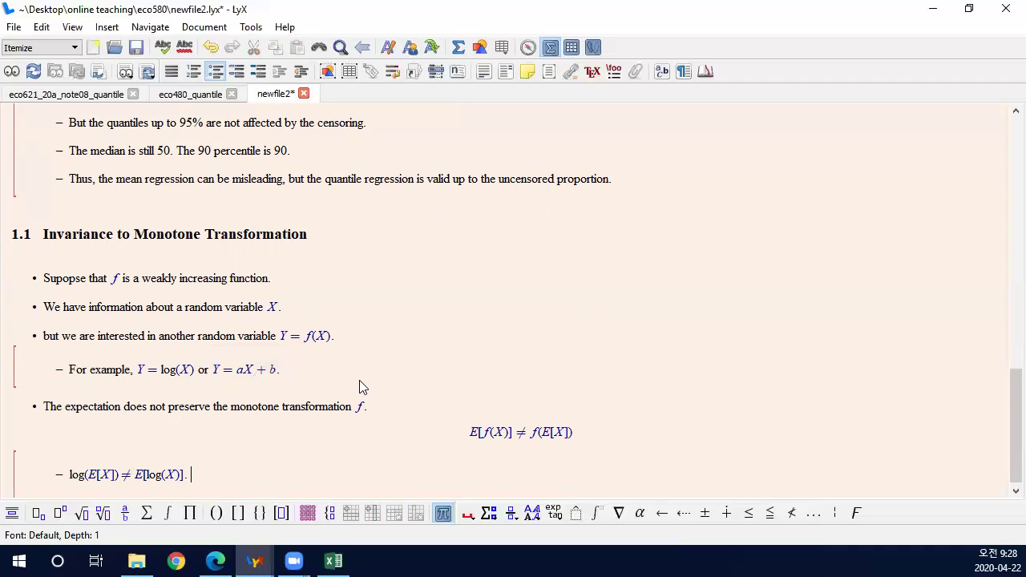
left_click_drag(305, 379, 201, 370)
key("Delete")
type(".")
Step: Replace 'the' before 'monotone' with 'nonlinear' in the expectation bullet
left_click(232, 407)
key("BackSpace")
key("BackSpace")
key("BackSpace")
key("BackSpace")
type("nonlinear")
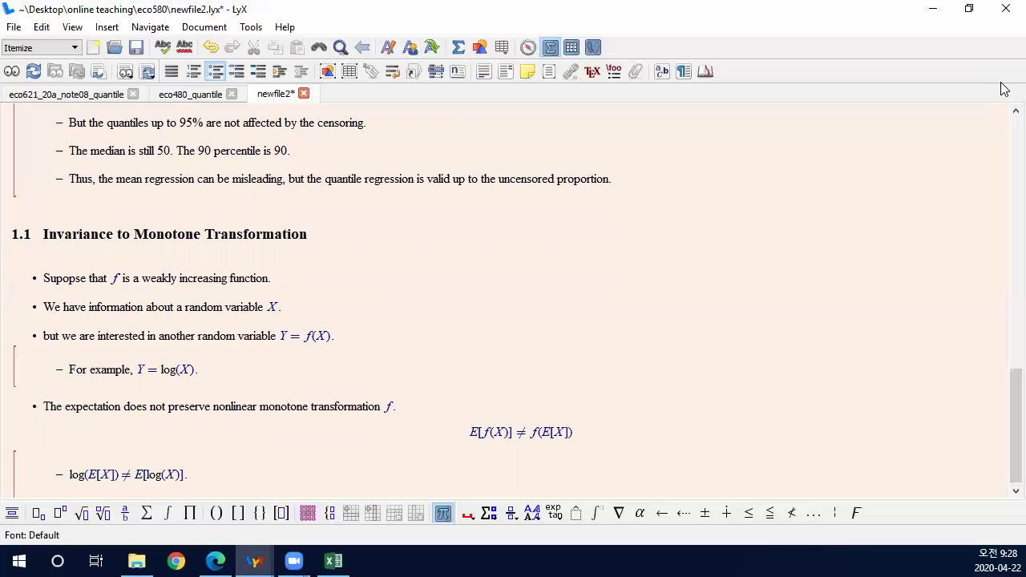
left_click(211, 409)
left_click(253, 469)
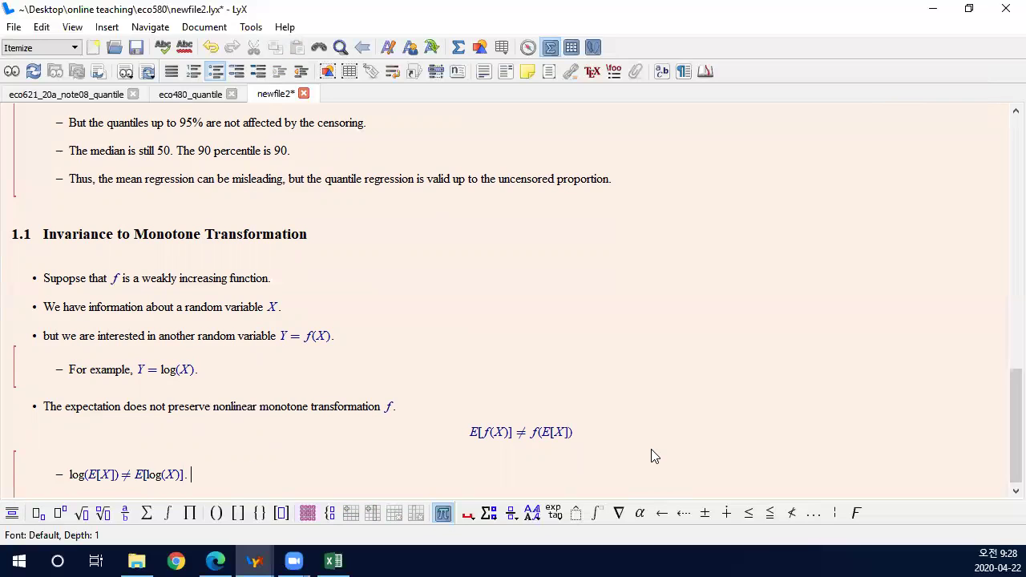
Step: Add the bullet 'Quantiles do preserve monotone transformation', correcting the misspelled last word
key("Return")
key("Return")
type("Q")
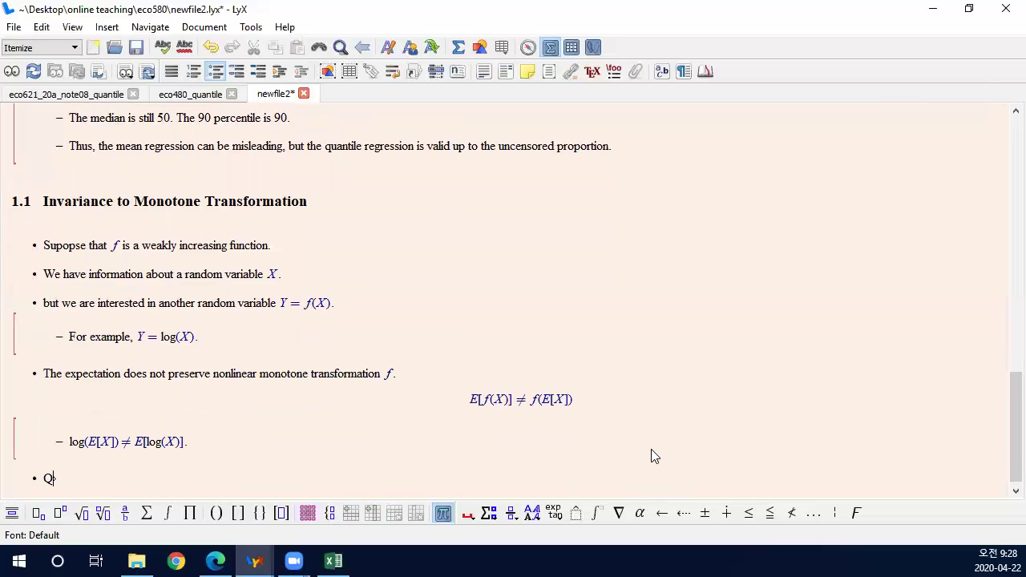
type("uantiles do preserve monotone transofmration")
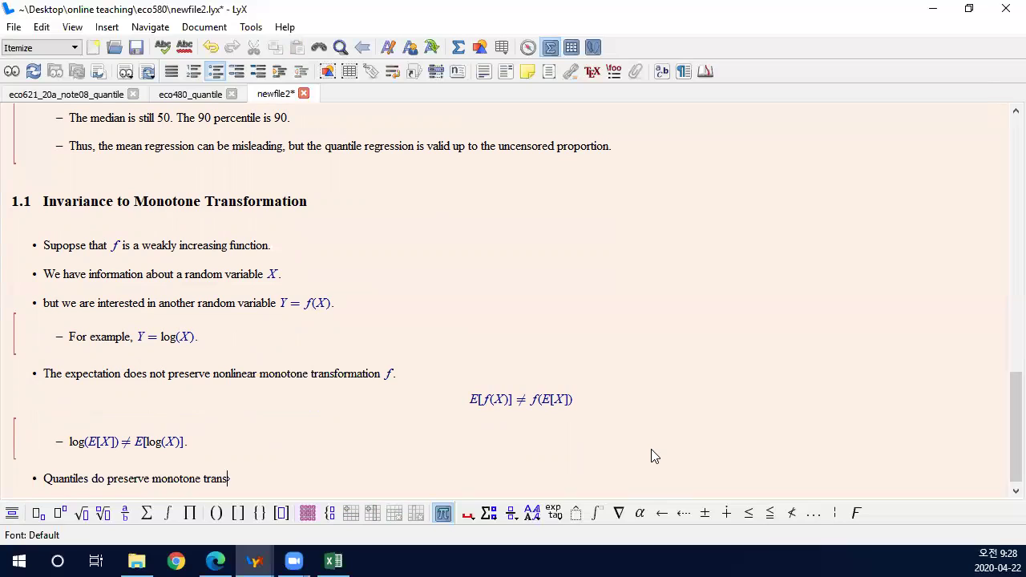
key("Left")
key("Left")
key("Left")
key("Left")
key("Left")
key("BackSpace")
key("Left")
type("r")
key("BackSpace")
key("Right")
type("o")
key("End")
Step: Insert the display equation Q_τ[f(X)] = f(Q_τ[X]) below the quantiles bullet
key("ctrl+shift+m")
type("Q")
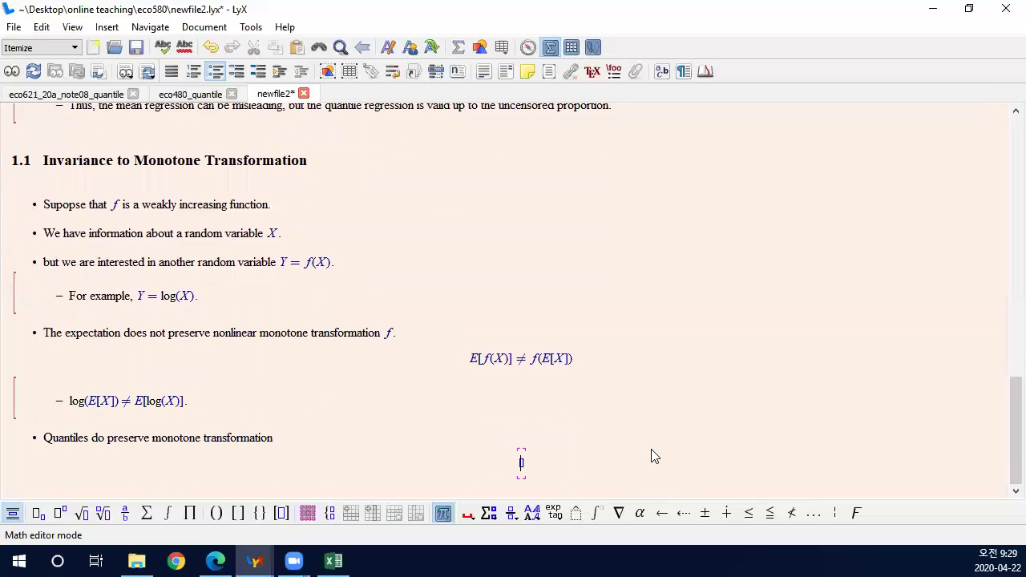
type("_\tau")
key("Right")
type("(")
key("BackSpace")
type("[F")
key("BackSpace")
type("f(X)]")
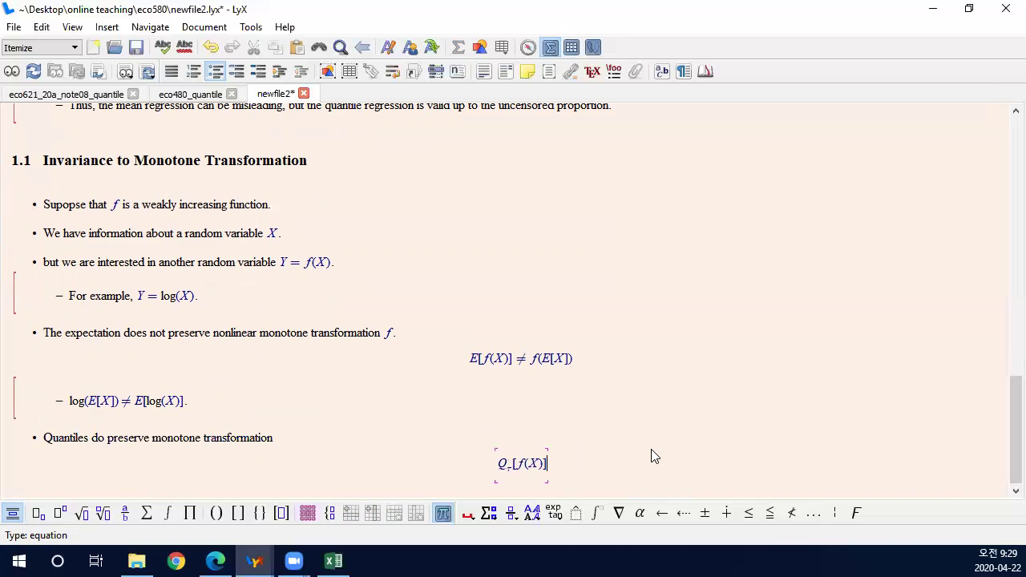
type("=f")
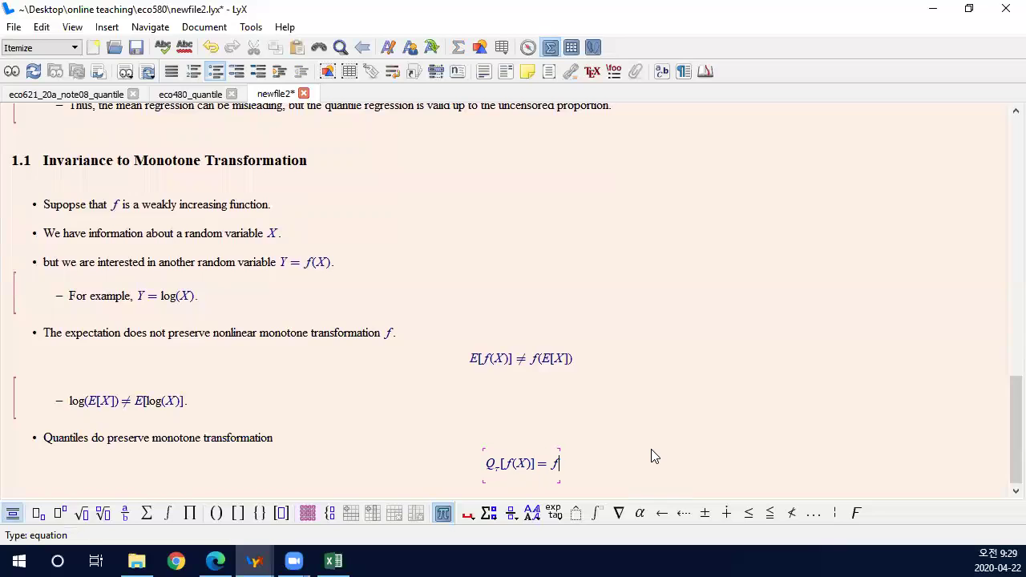
type("(Q_\tau")
key("Right")
type("[")
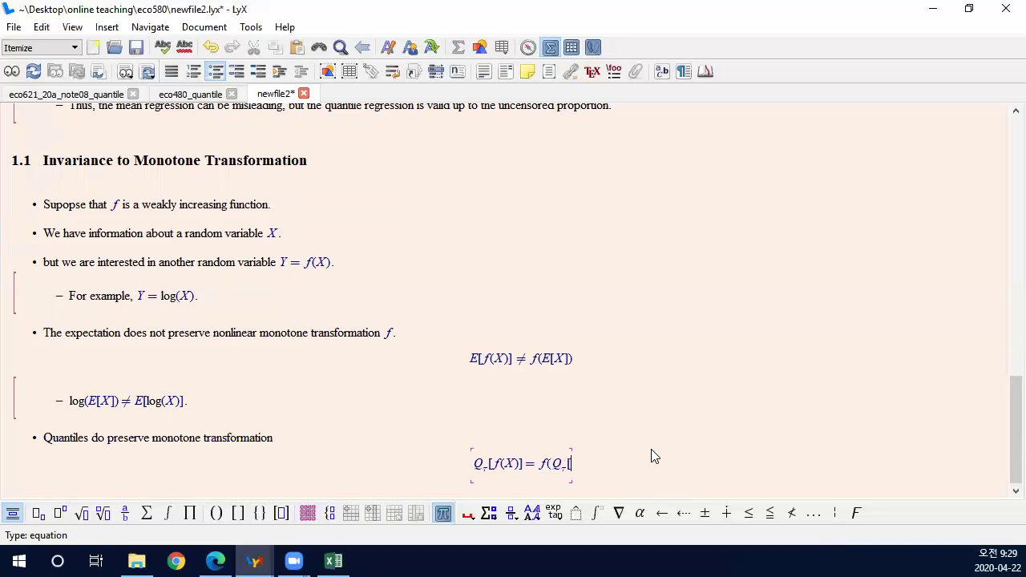
type("X])")
Step: Add a dash sub-item with the formula log(Q_τ[X]) = Q_τ[log(X)] = Q_τ(Y), ending with a period
key("Right")
key("Return")
key("alt+shift+Right")
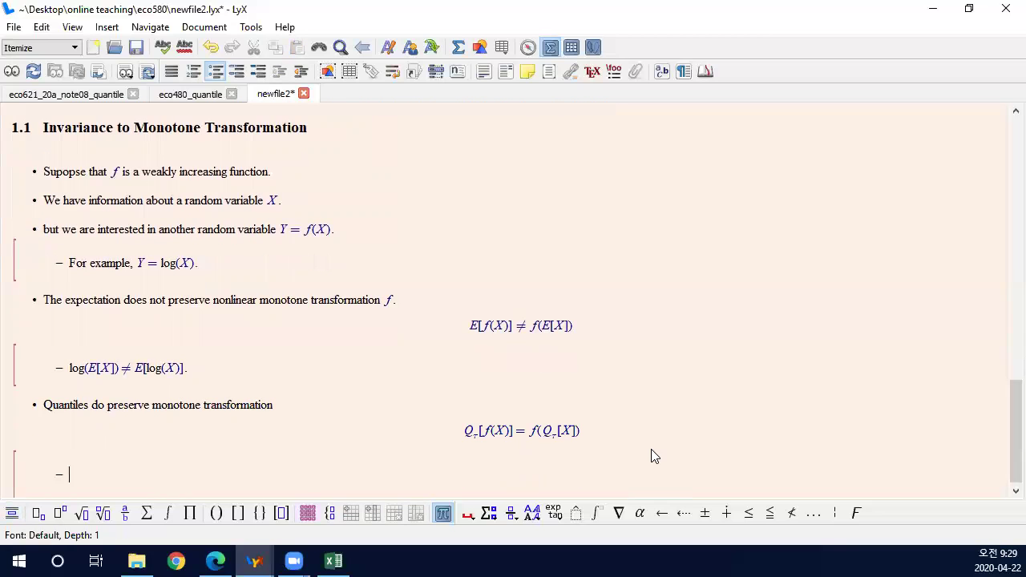
key("ctrl+m")
type("\\log(Q")
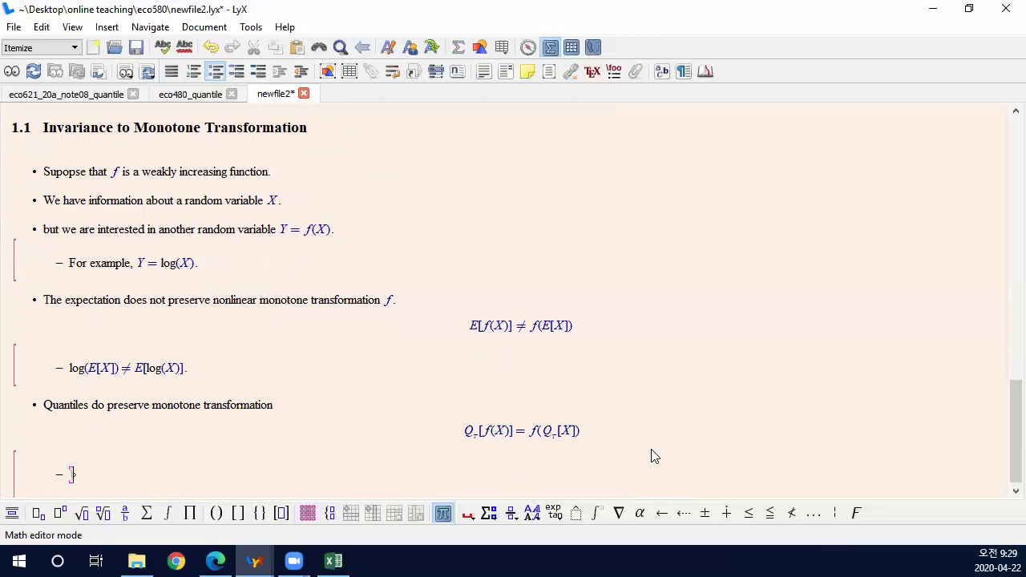
type("_\tau")
key("Right")
type("[X])=")
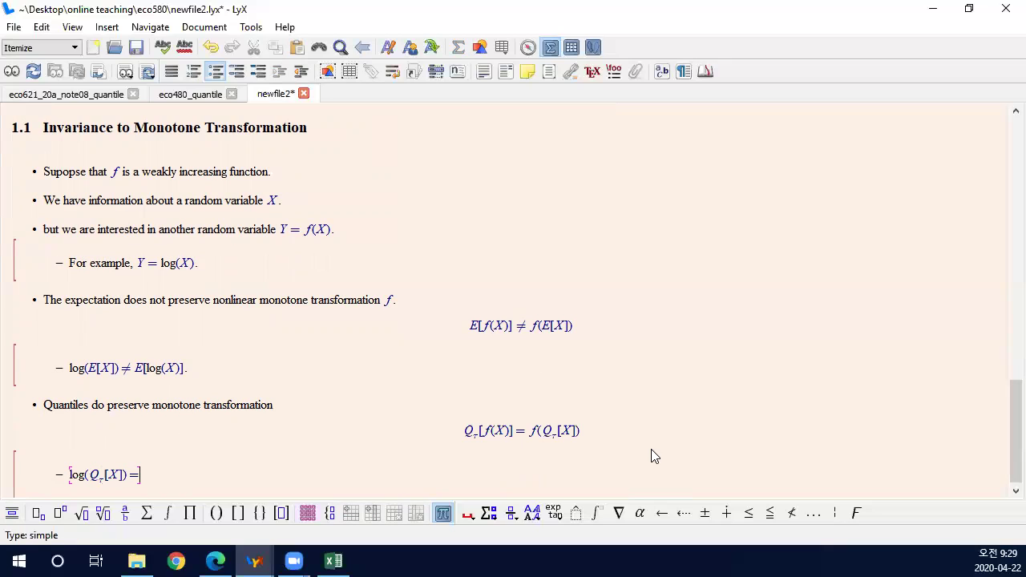
type("Q_\tau")
key("Right")
type("[\\lo")
type("g(X")
type(")]=")
type("Q_\tau")
key("Right")
type("(Y)")
key("Right")
type(".")
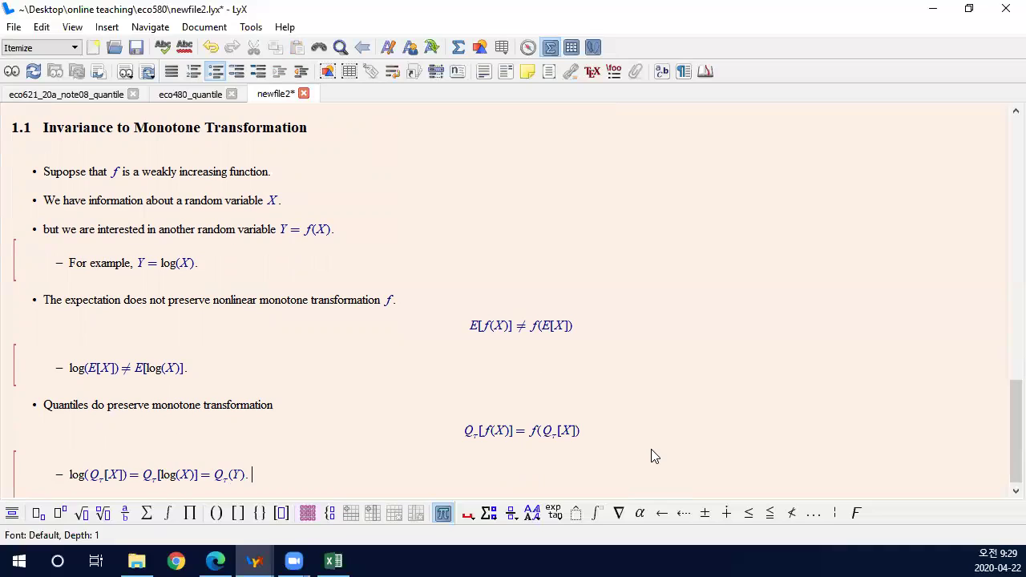
Step: Review the Q_τ(Y) term, the Y = f(X) formula and the random-variable bullet by selecting them
left_click(219, 478)
left_click_drag(219, 479, 252, 482)
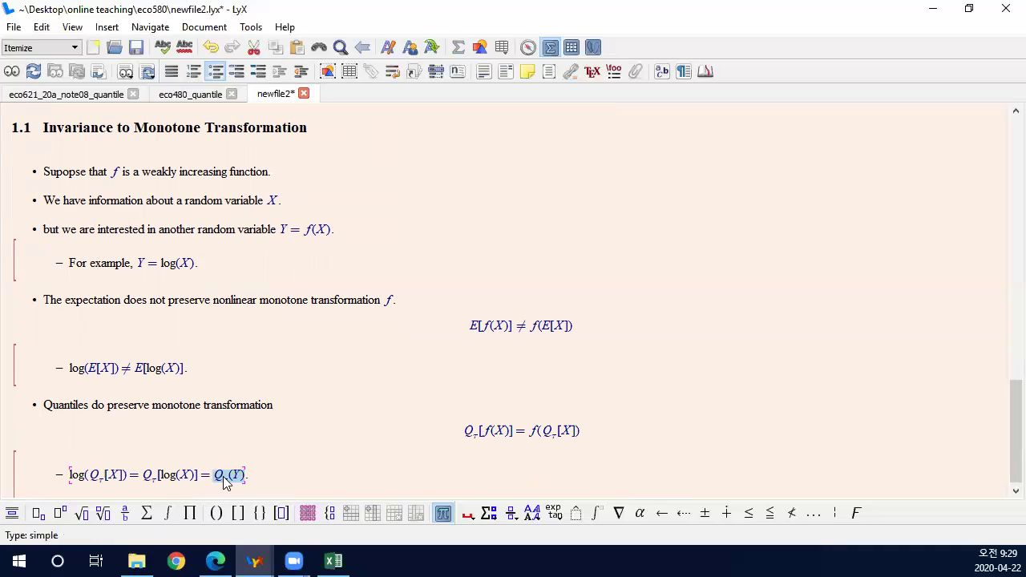
left_click(261, 482)
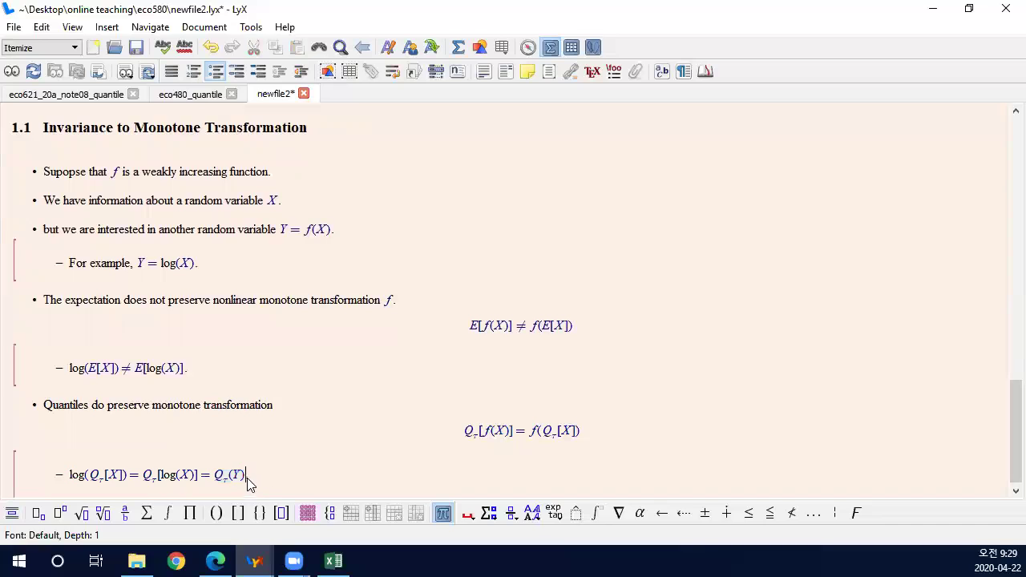
left_click_drag(282, 233, 332, 227)
left_click(335, 232)
left_click_drag(292, 200, 55, 202)
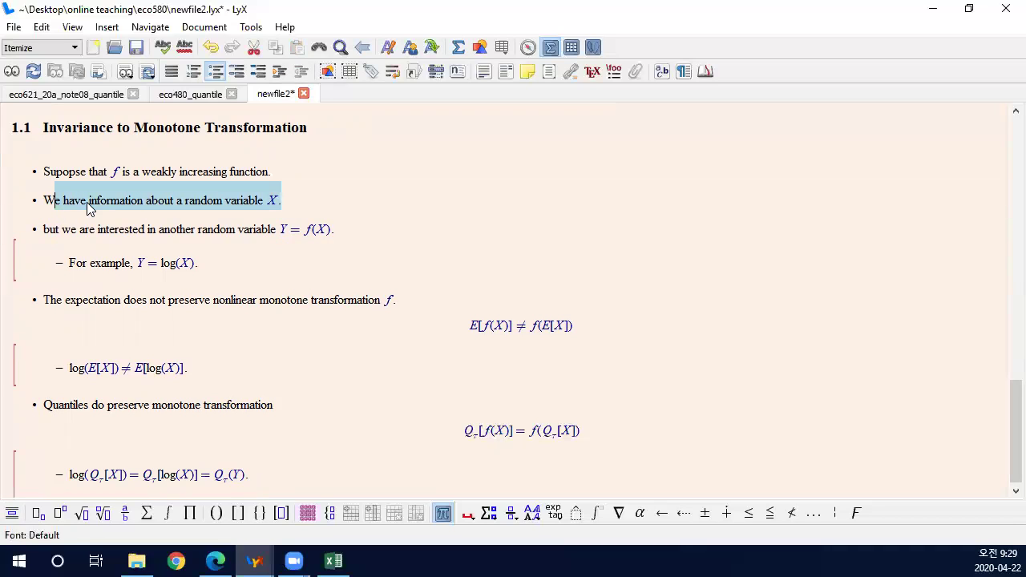
left_click(276, 201)
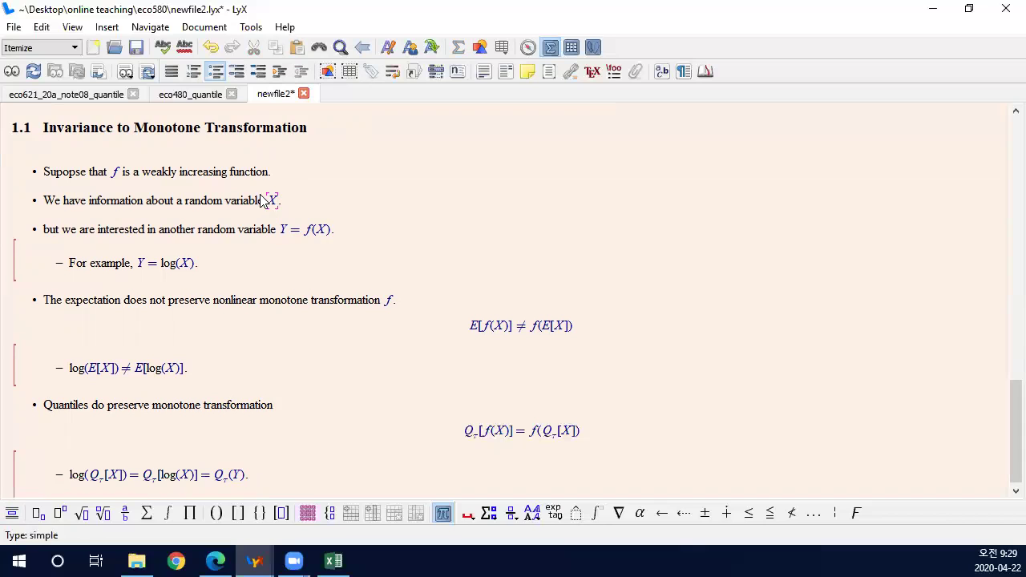
Step: Add the sub-item "From the data on X, calculate Q_τ[X]." below the log quantile item, with inline math
left_click(280, 476)
key("Return")
type("From the")
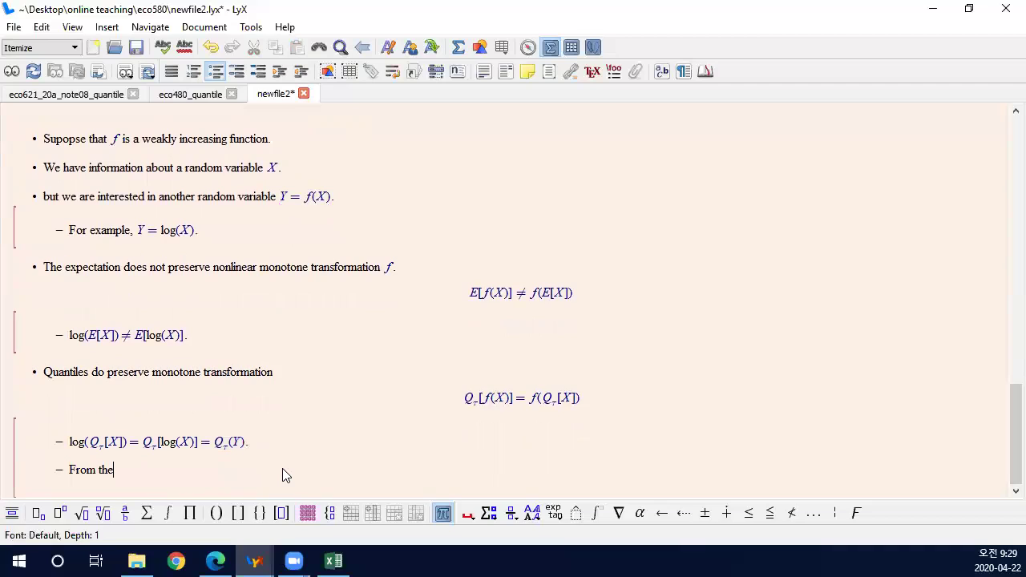
type(" data on")
key("ctrl+m")
type("X")
key("Right")
type(", calculate")
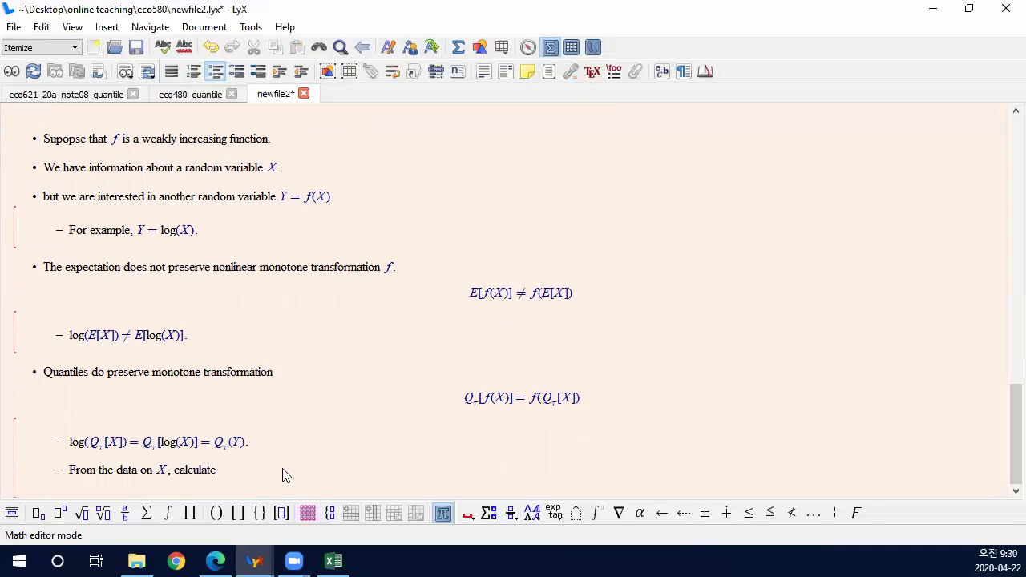
key("ctrl+m")
type("Q_\tau")
key("Right")
type("(X")
key("BackSpace")
key("BackSpace")
type("[X")
key("BackSpace")
type("X]")
key("Right")
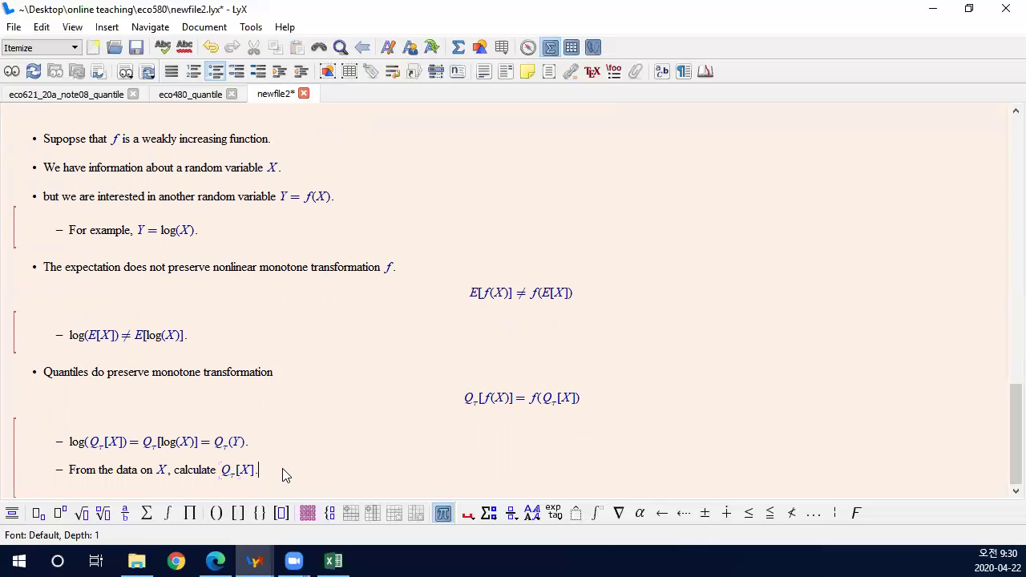
type(".")
Step: Add the sub-item "Then, take the transformation f(Q_τ[X]), which equals to Q_τ(Y)."
key("Return")
type("Then, ")
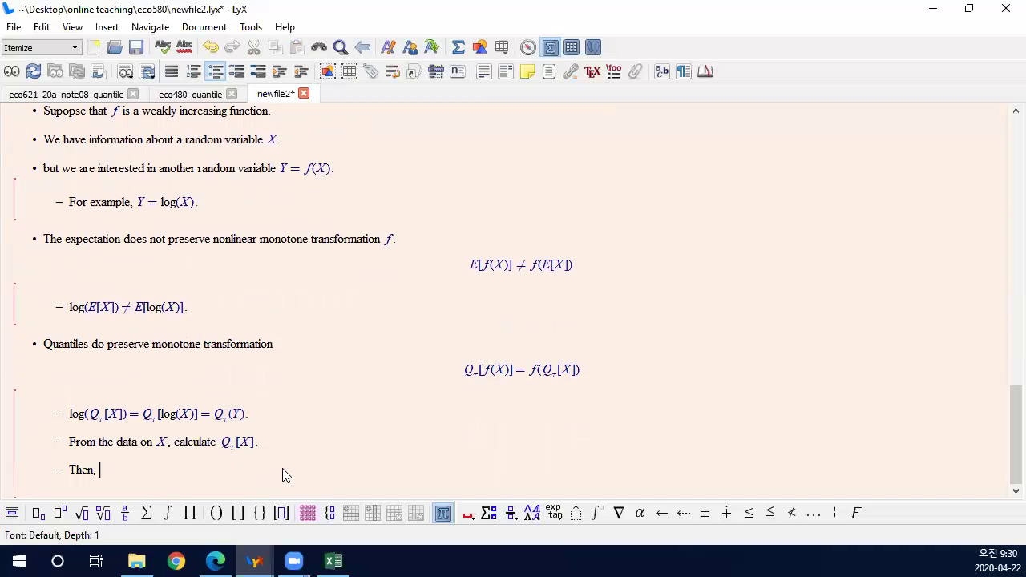
type("take the transformatio")
type("n")
key("ctrl+m")
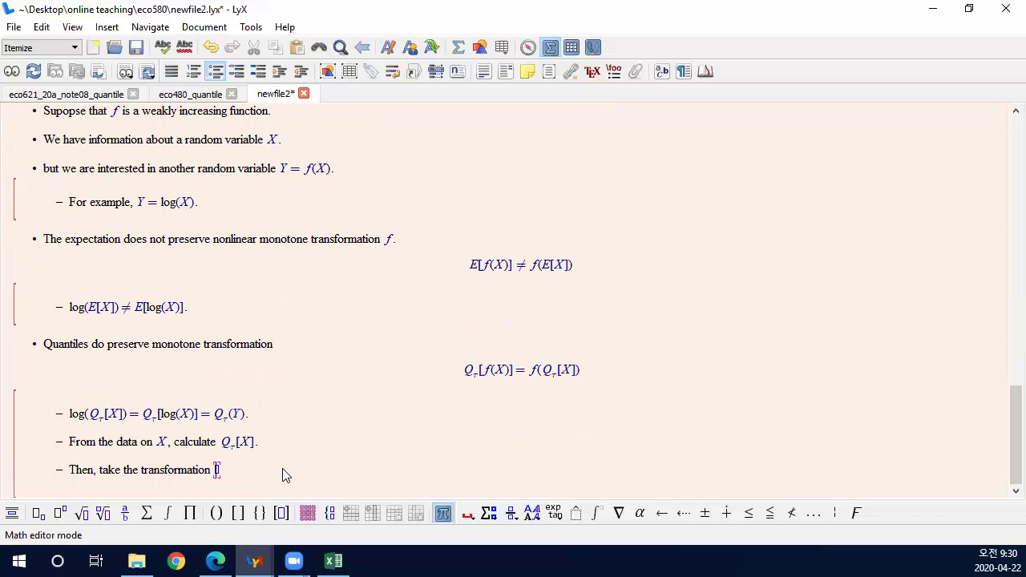
type("f(Q_\tau ")
type("[X])")
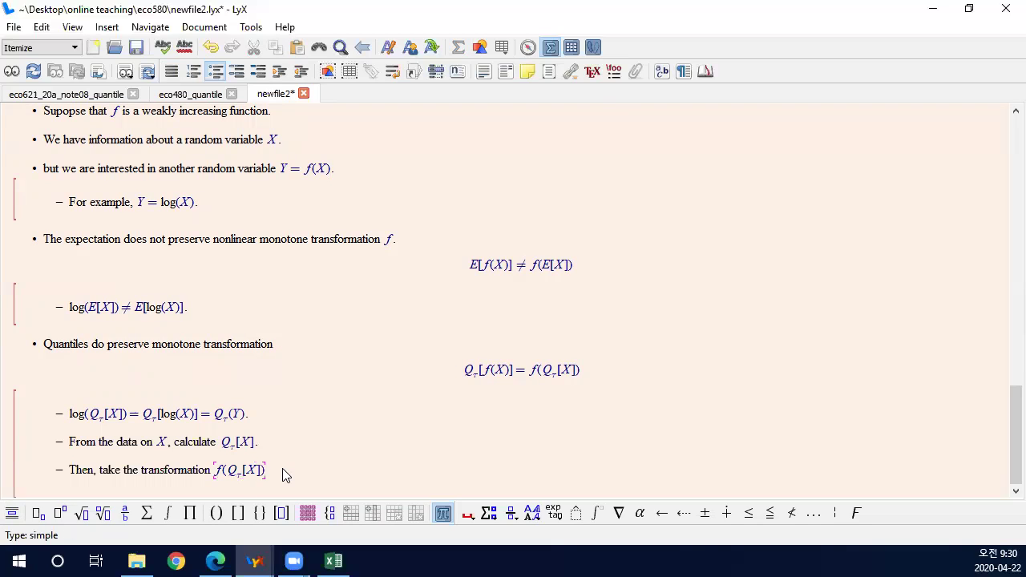
left_click(393, 461)
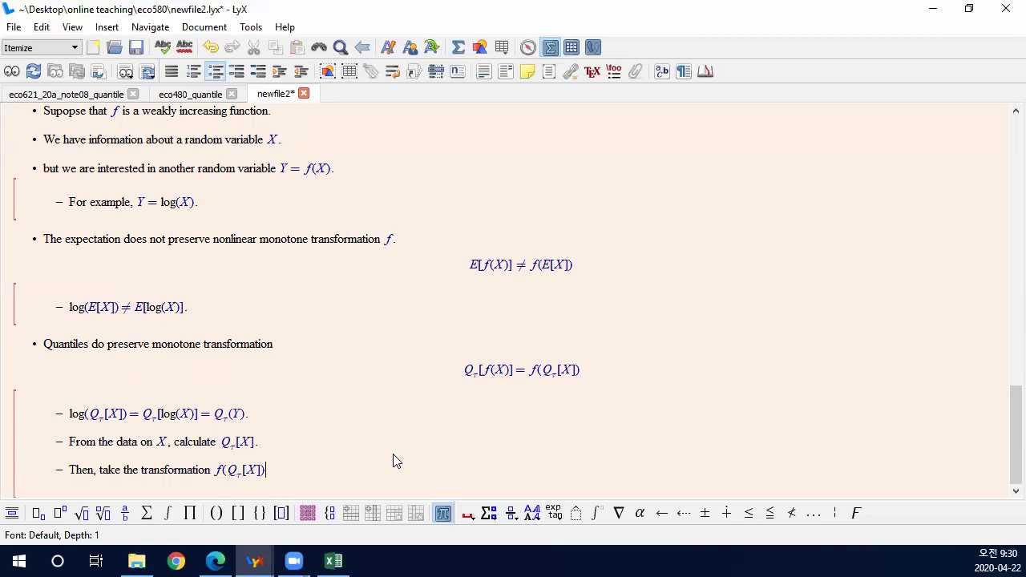
key("Return")
key("BackSpace")
type(", which equals to")
key("ctrl+m")
type("Q_")
type("\tau")
key("Right")
type("(Y)")
key("Right")
type(".")
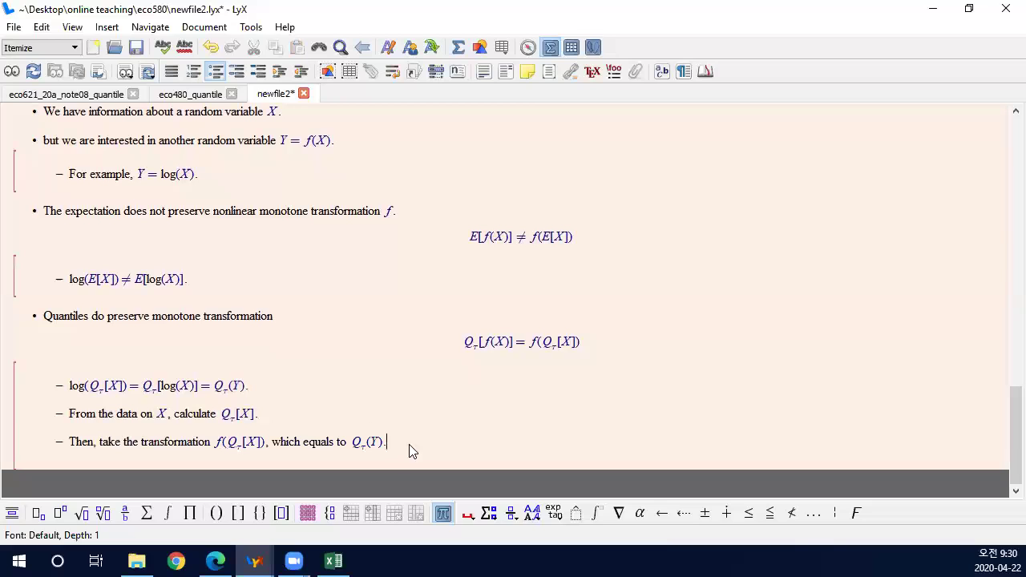
Step: Start a new bullet reading "The censoring example can be rewritten as"
key("Return")
key("Return")
type("The censoring example can be rewrittenas")
key("BackSpace")
type("as")
Step: Insert a displayed equation Y_i = cases with the first case Y_i* if Y_i* ≥ 0
key("ctrl+shift+m")
type("Y_i")
key("Right")
type("=")
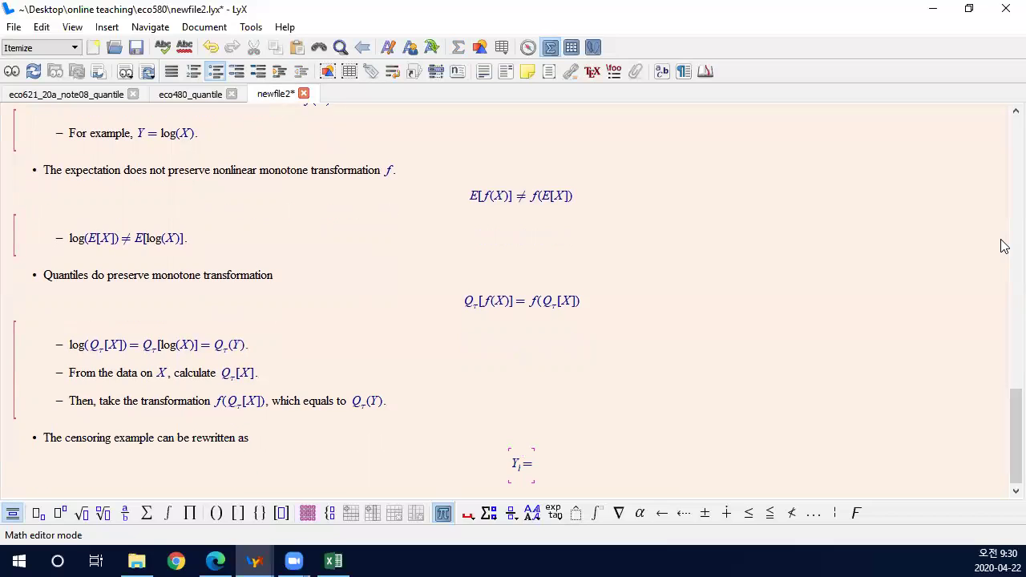
left_click(328, 520)
key("ctrl+Return")
type("Y_i^*")
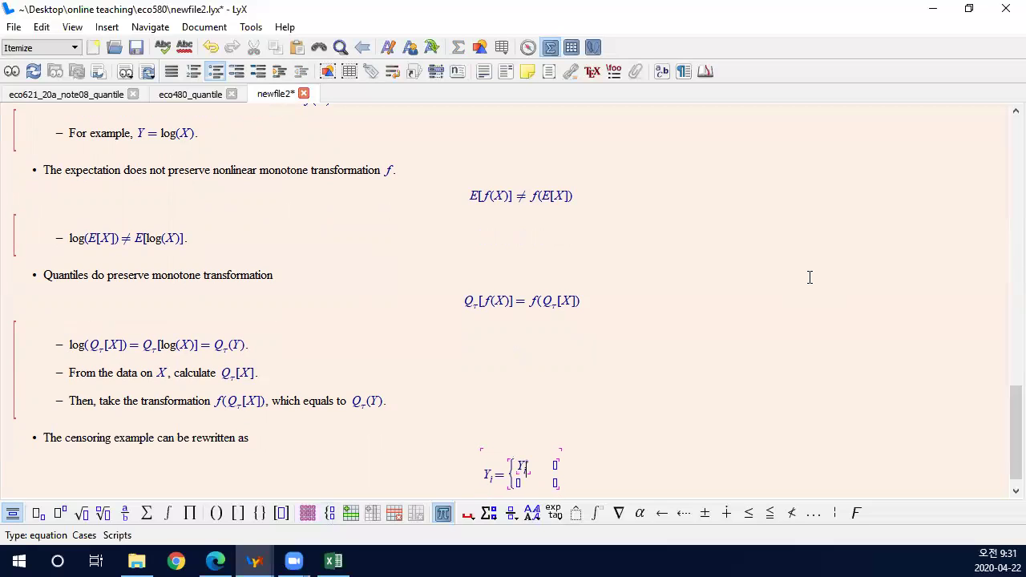
key("Down")
key("ctrl+m")
type("if ")
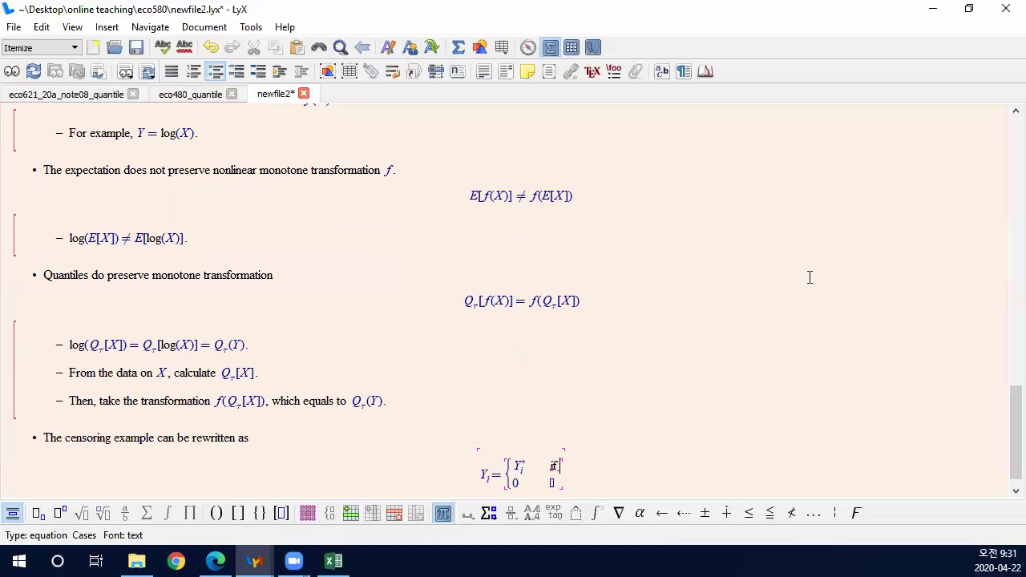
type("Y_i^*")
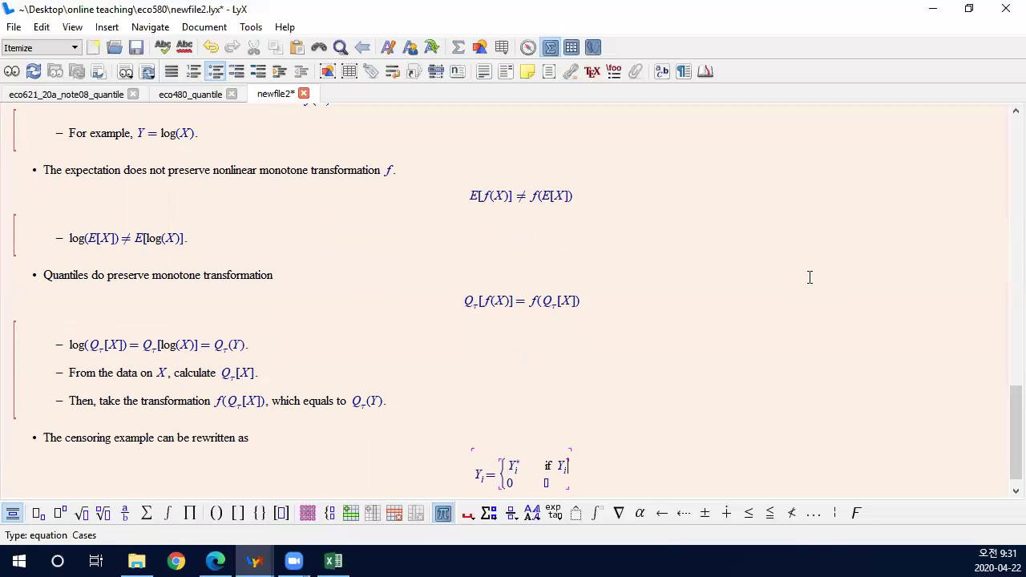
key("Right")
type("\\geq ")
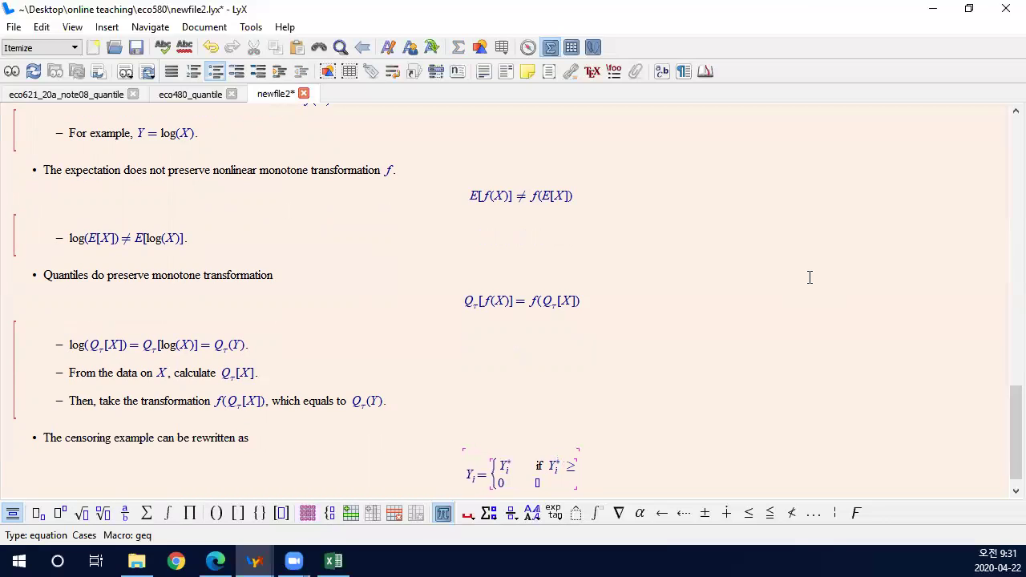
type("0")
Step: Fill in the second case row of the Y_i definition and close the cases
key("Down")
key("ctrl+m")
type("if")
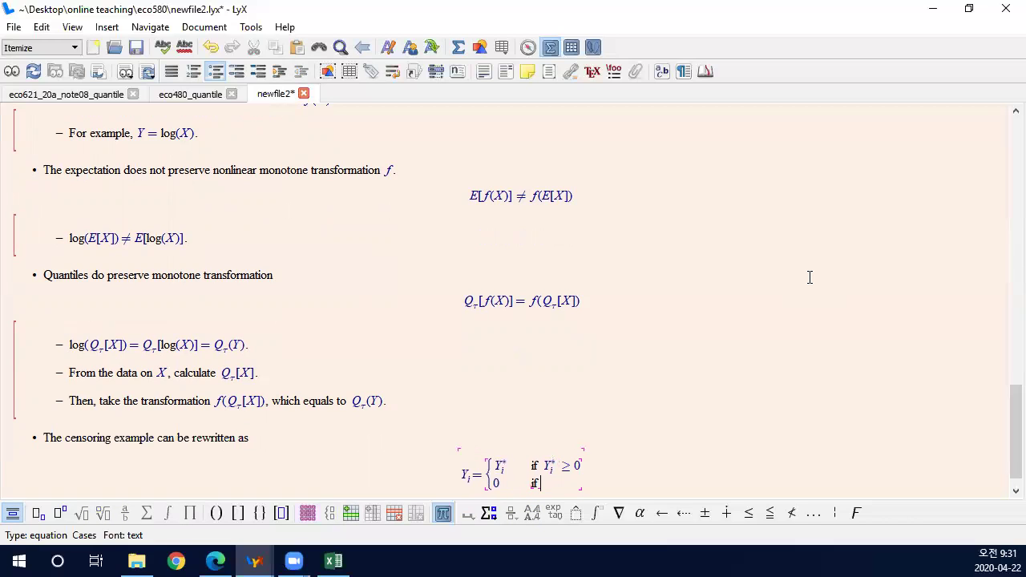
key("Right")
type("Y_i^*")
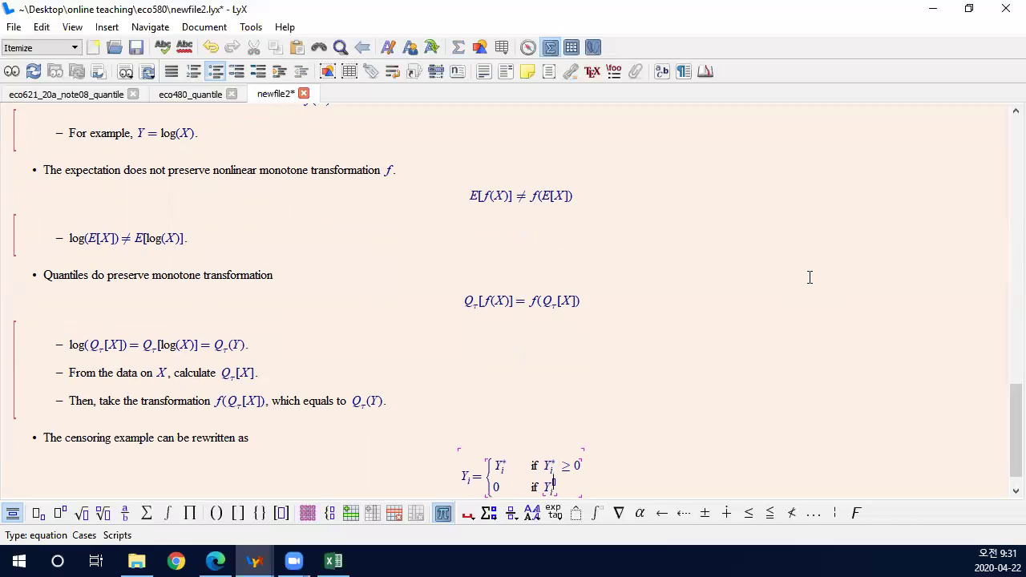
key("Right")
type("=-0")
key("BackSpace")
key("BackSpace")
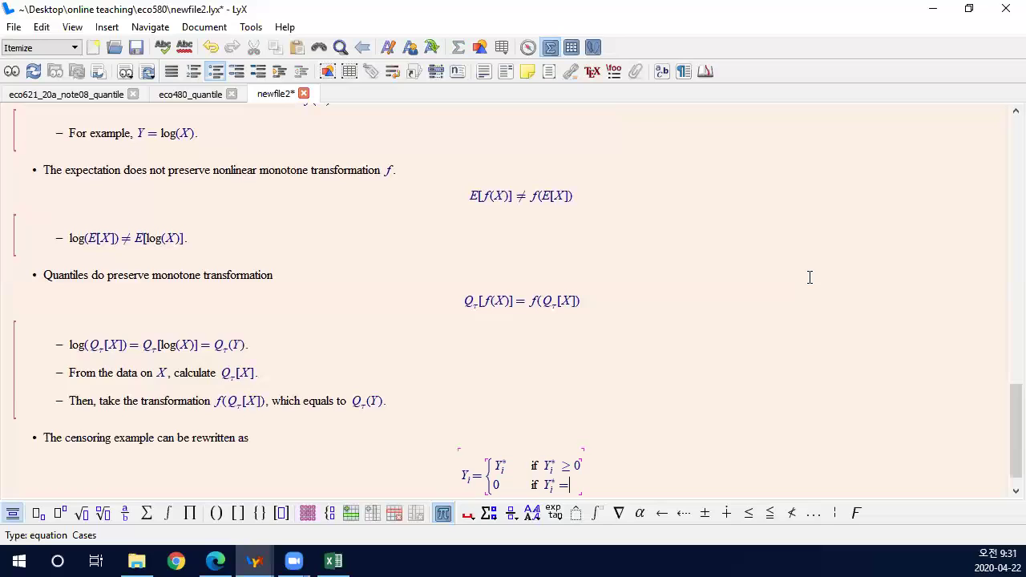
type(",")
key("Right")
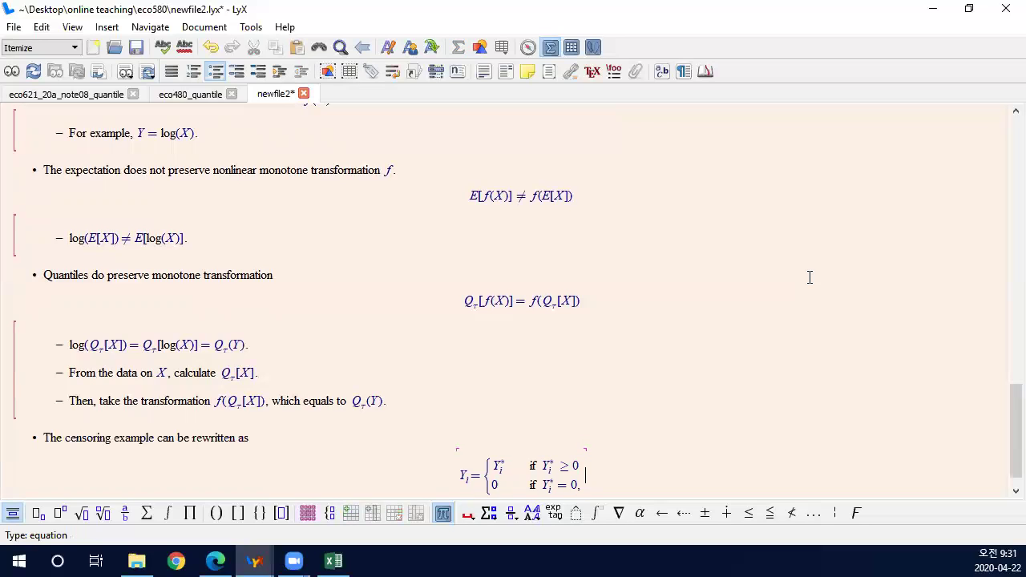
Step: Add a second equation row "= max{Y_i*, 0}"
key("ctrl+Return")
type("=")
key("Right")
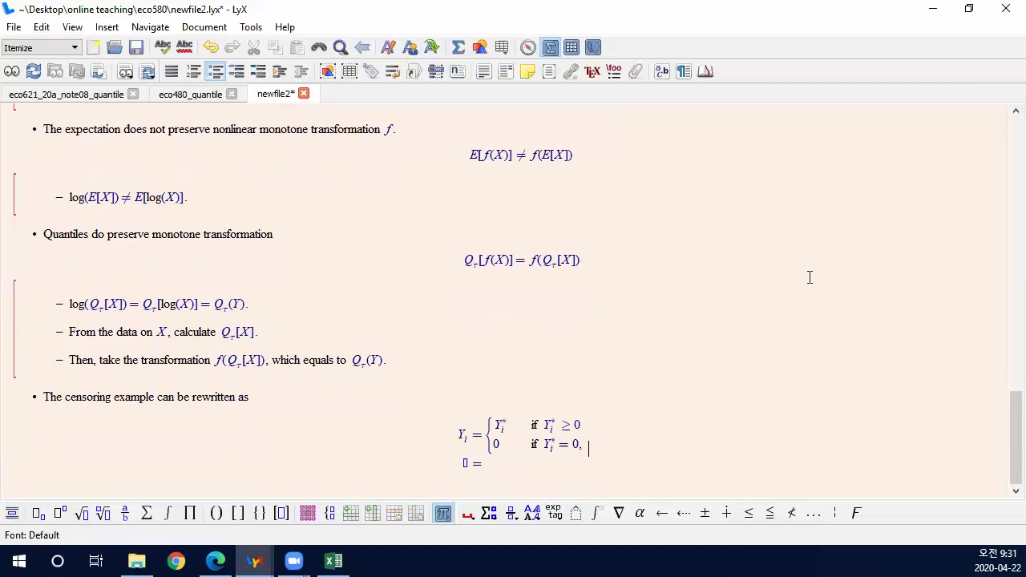
key("Left")
type("\\max")
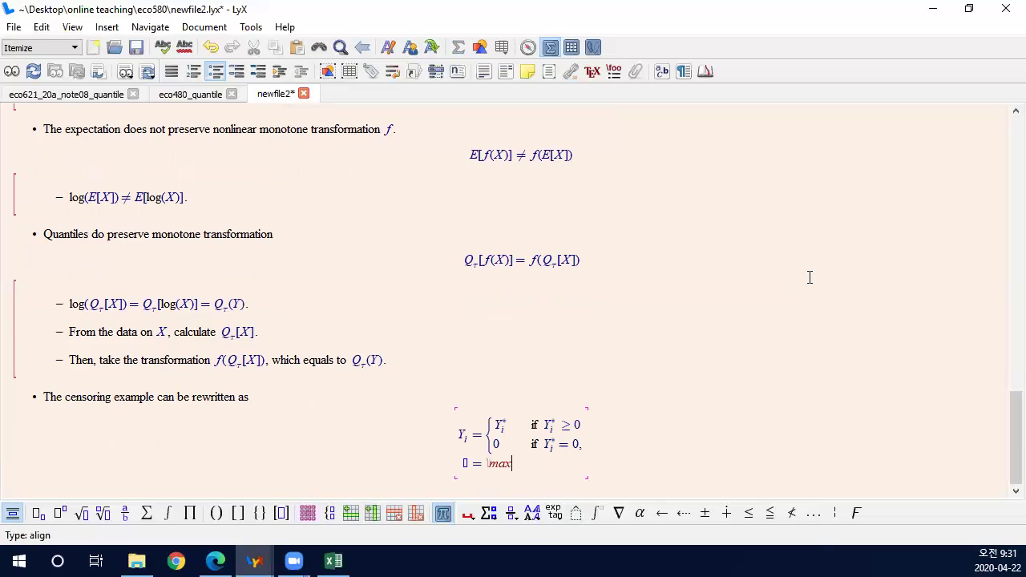
type("\\{Y_i^*")
key("Right")
type(",0\\}")
key("Right")
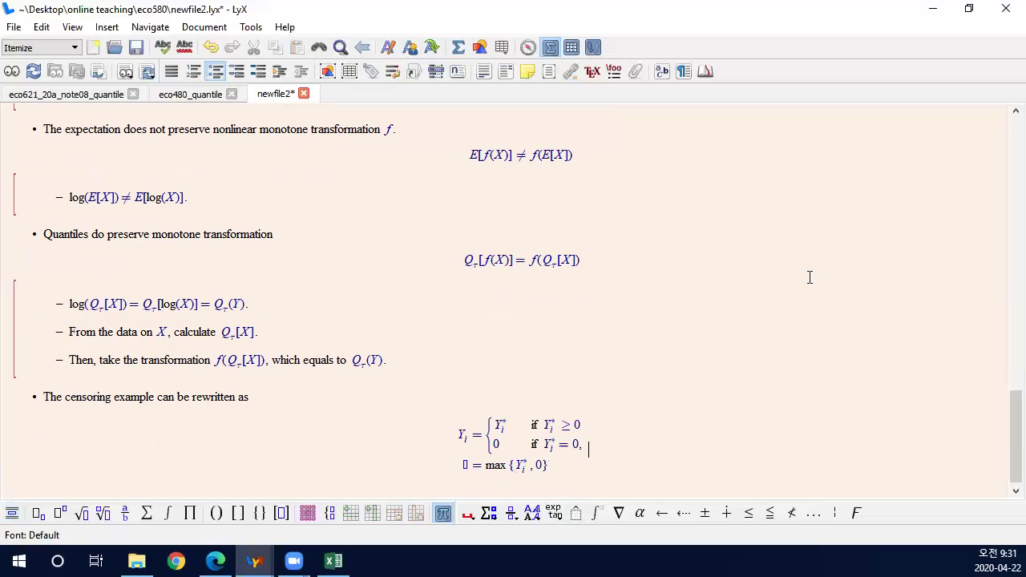
Step: Point out Y_i* and the 0 inside max{Y_i*, 0}
left_click(517, 469)
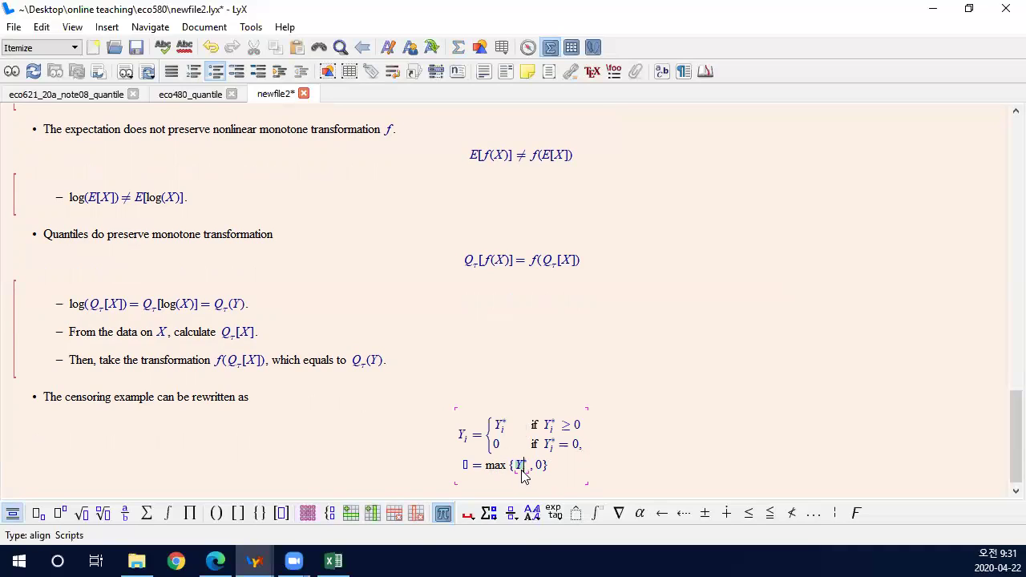
left_click(539, 475)
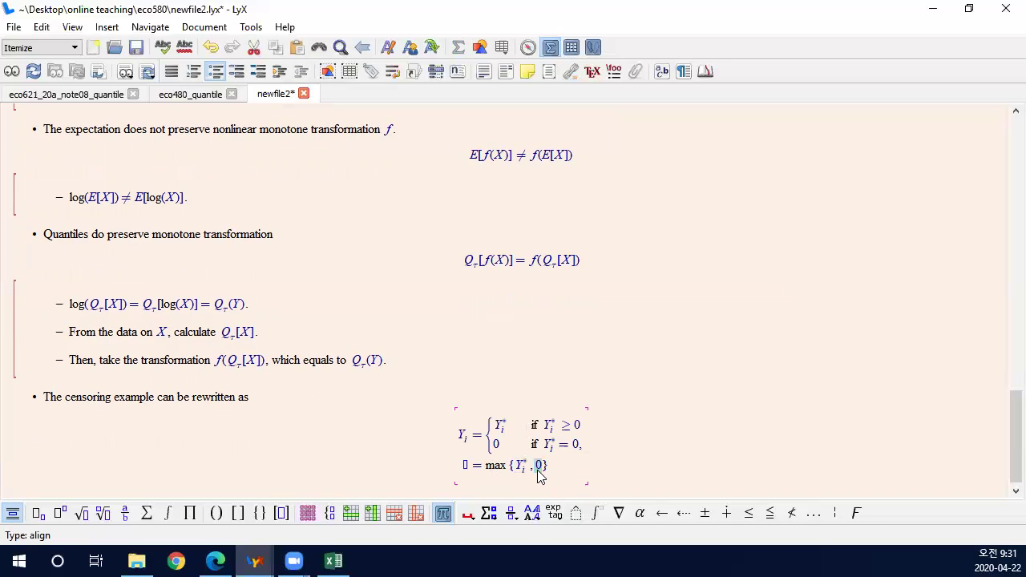
left_click(520, 472)
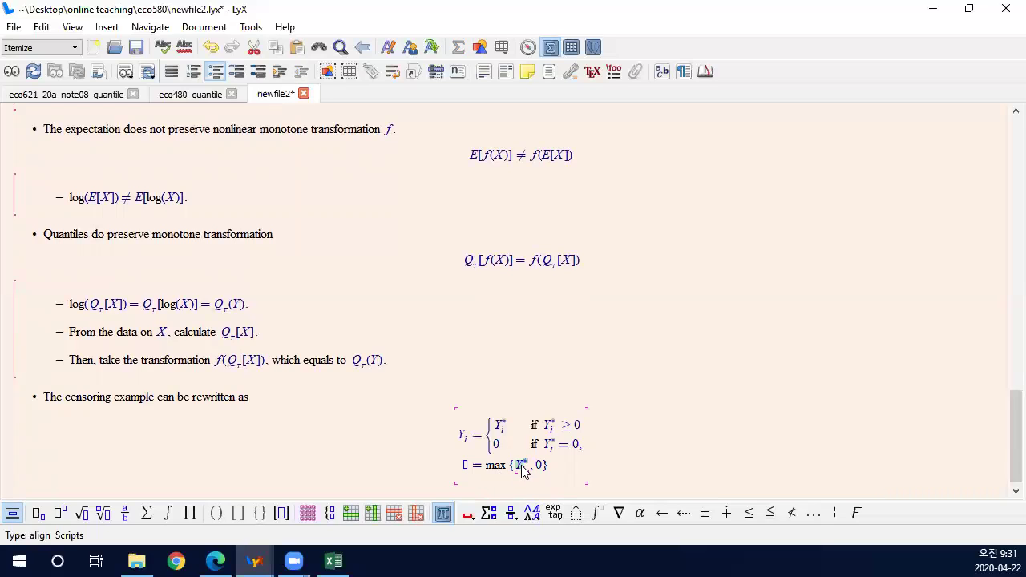
left_click(541, 471)
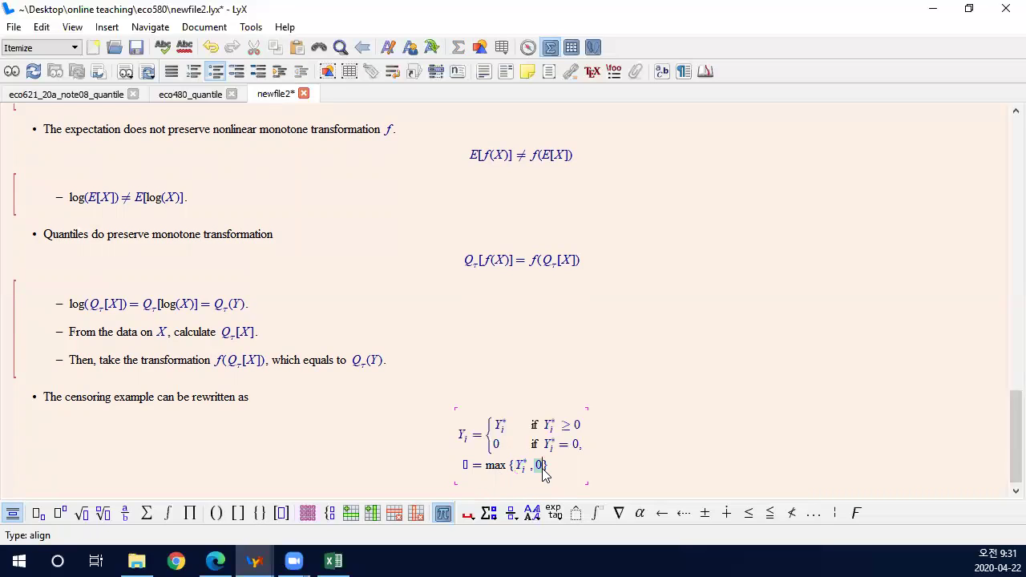